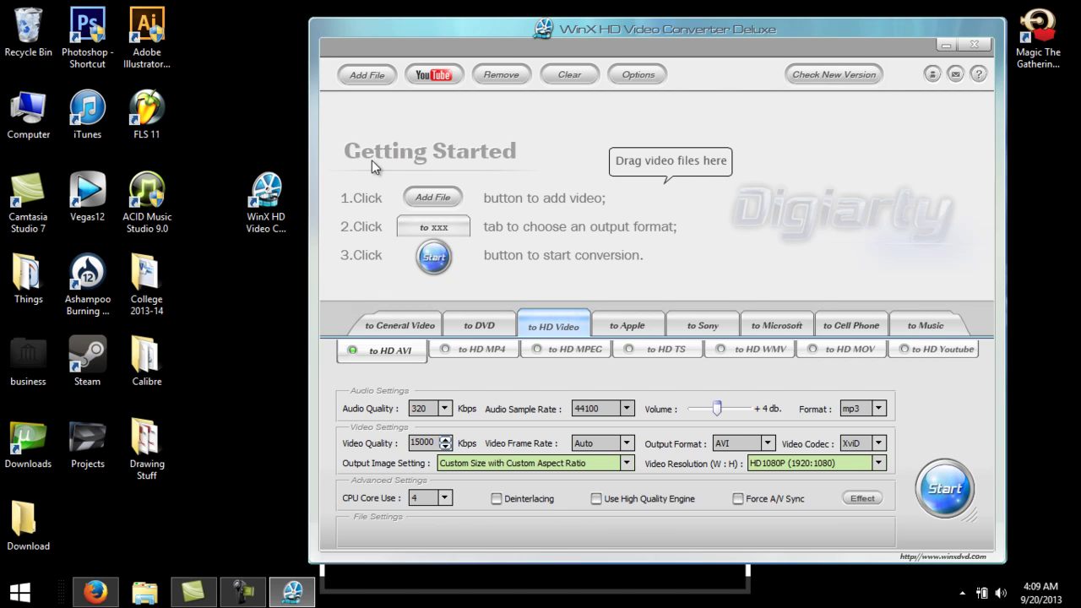
Open the online video download dialog and bring up the WatchThisProductions channel page on YouTube in Firefox.
left_click(104, 211)
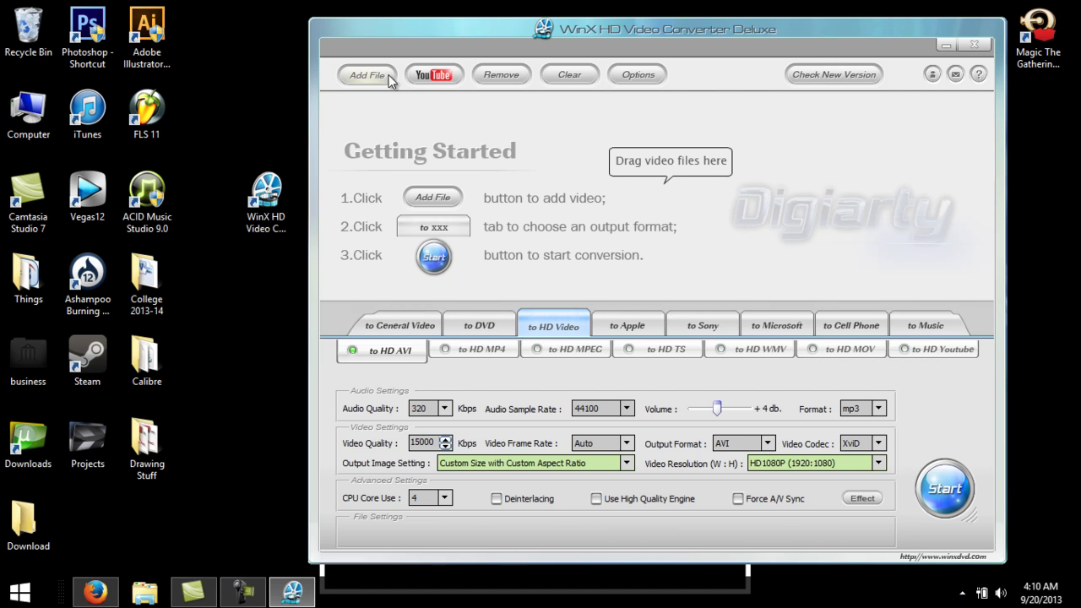
left_click(437, 80)
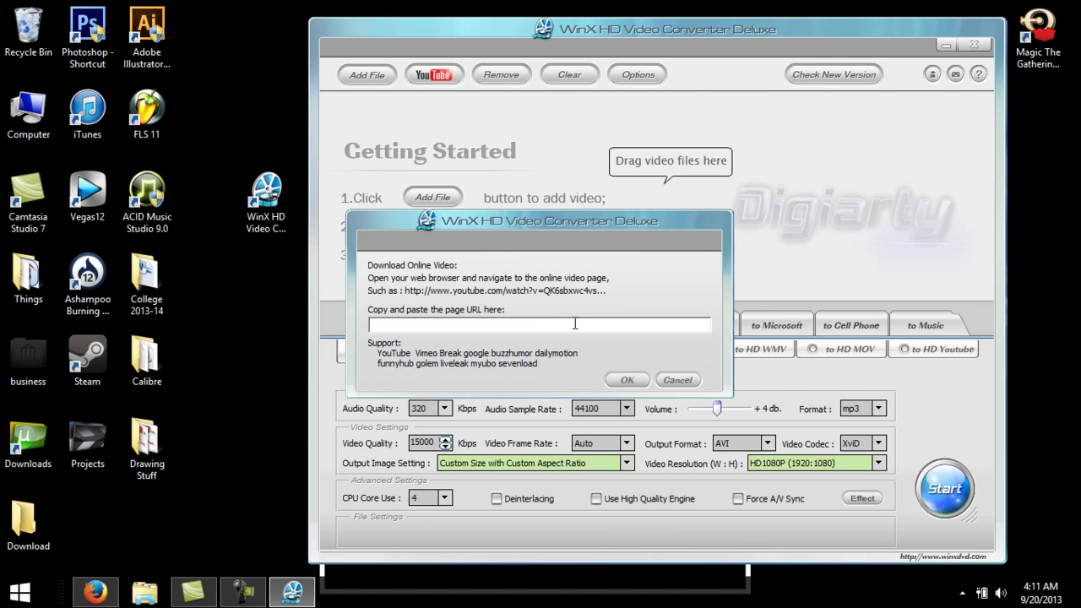
left_click(94, 592)
left_click(88, 48)
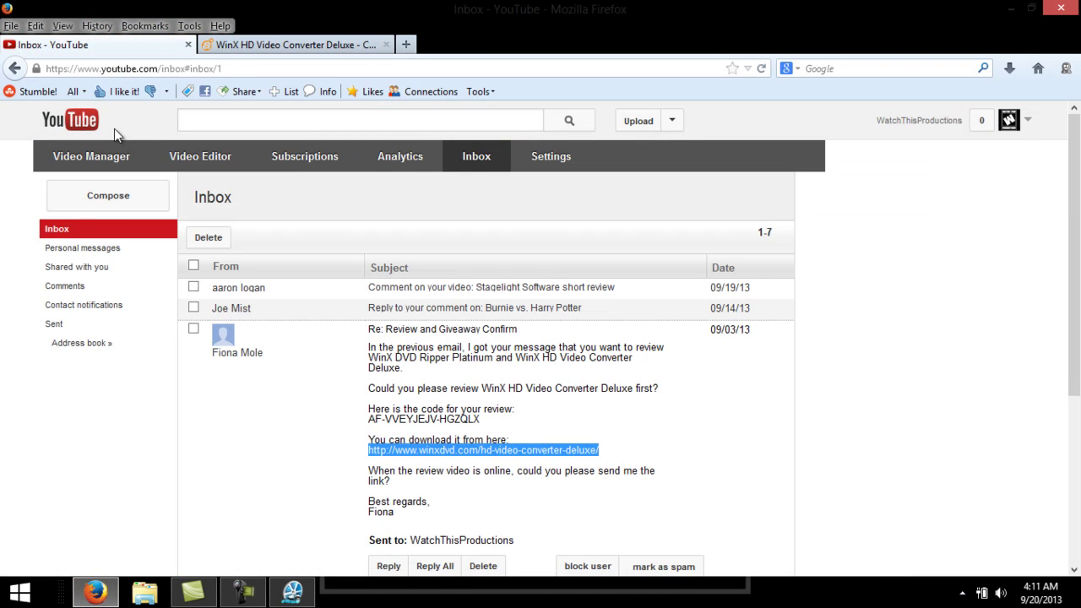
left_click(1028, 124)
left_click(760, 170)
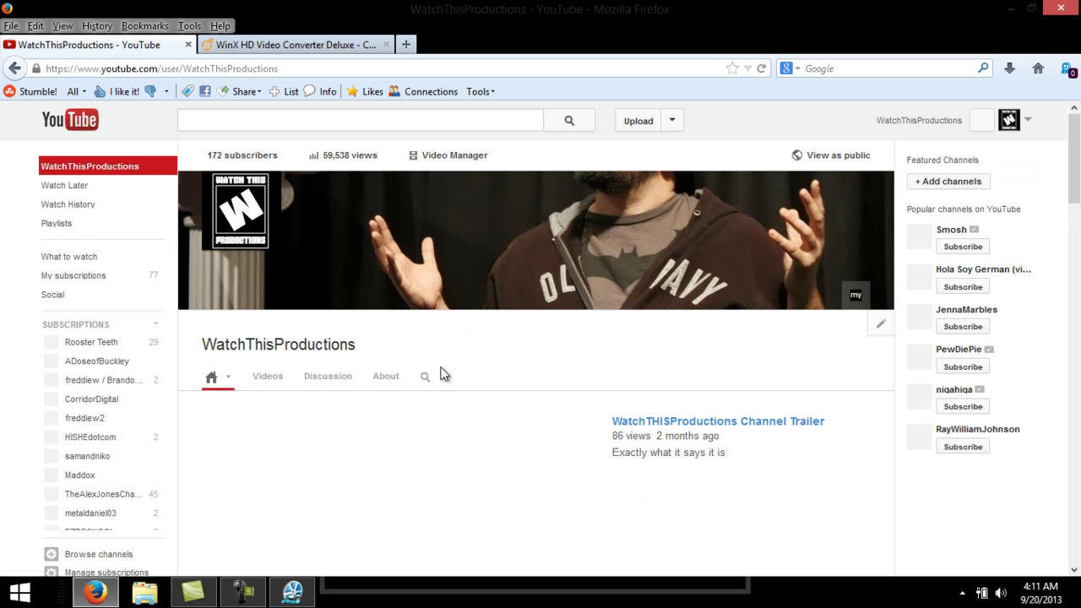
Open the WatchTHISProductions Channel Trailer video from the channel page and copy its page URL.
scroll(532, 410, "down", 1)
scroll(531, 392, "down", 2)
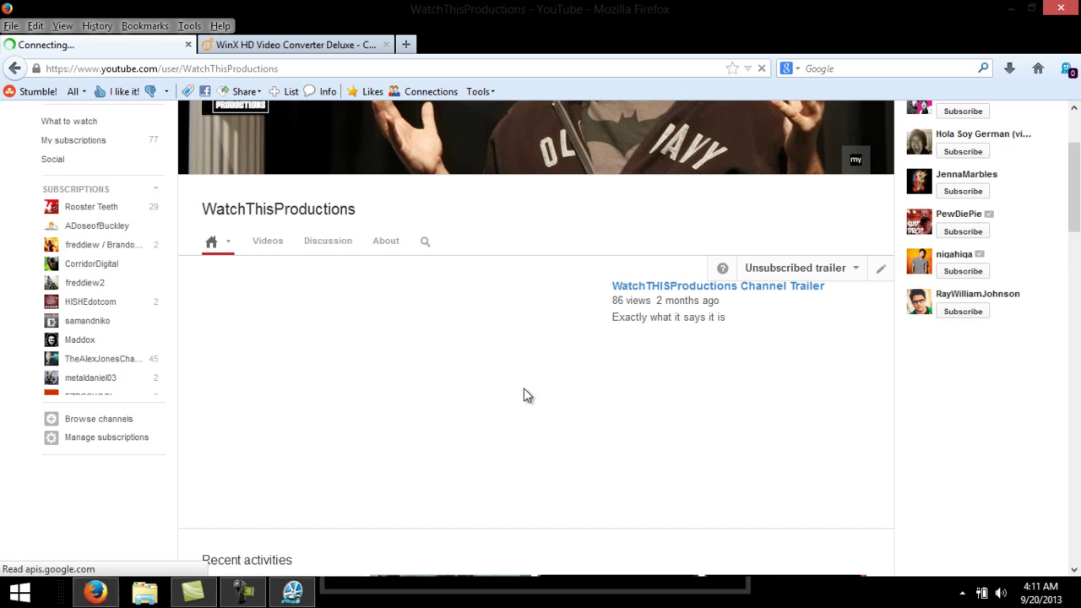
scroll(526, 394, "down", 3)
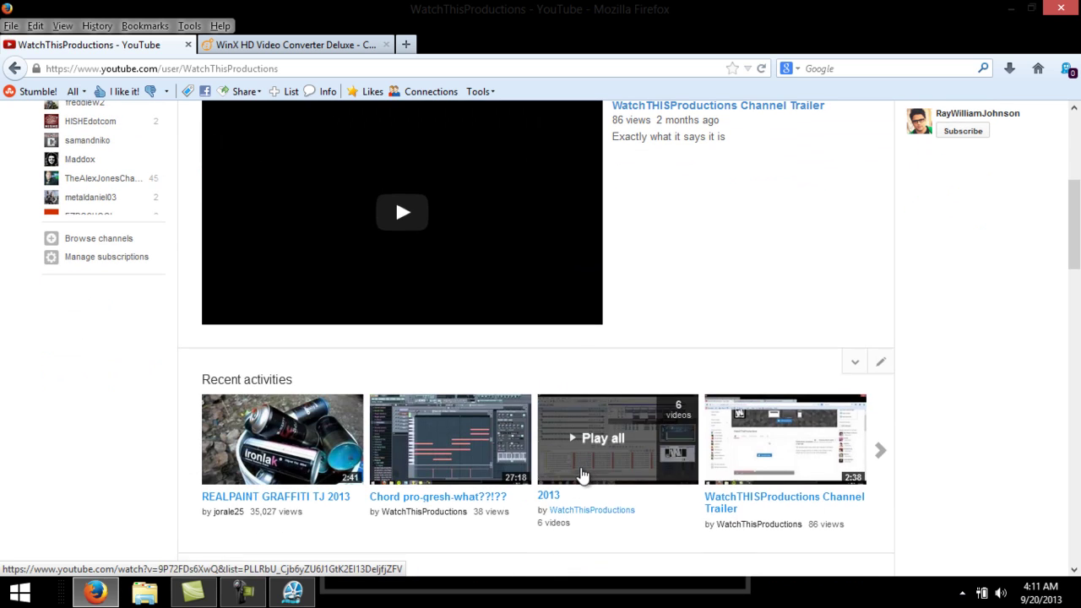
scroll(579, 473, "up", 3)
left_click(731, 287)
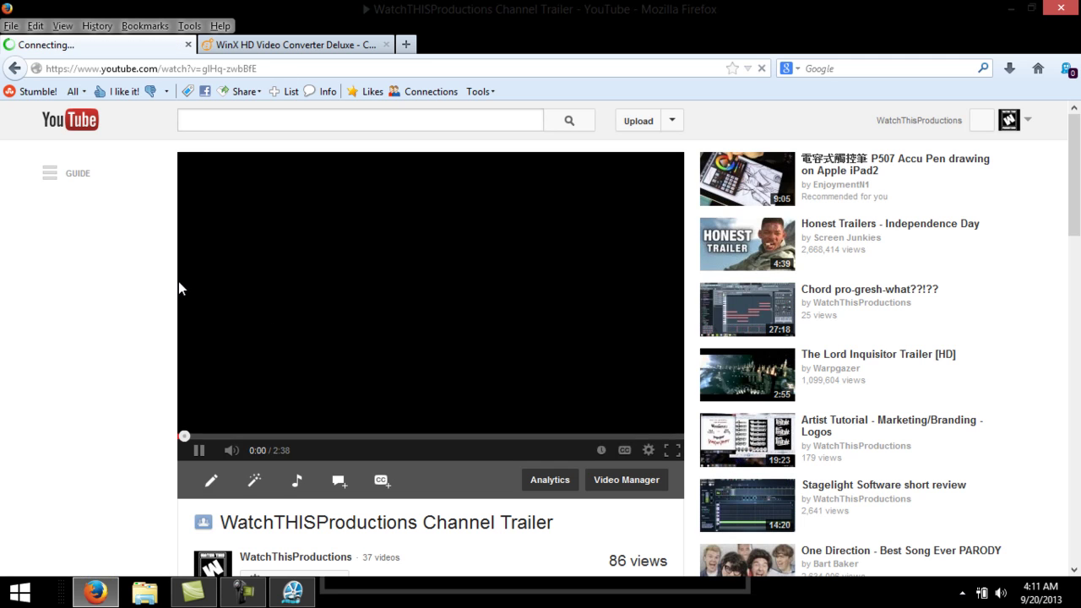
right_click(225, 72)
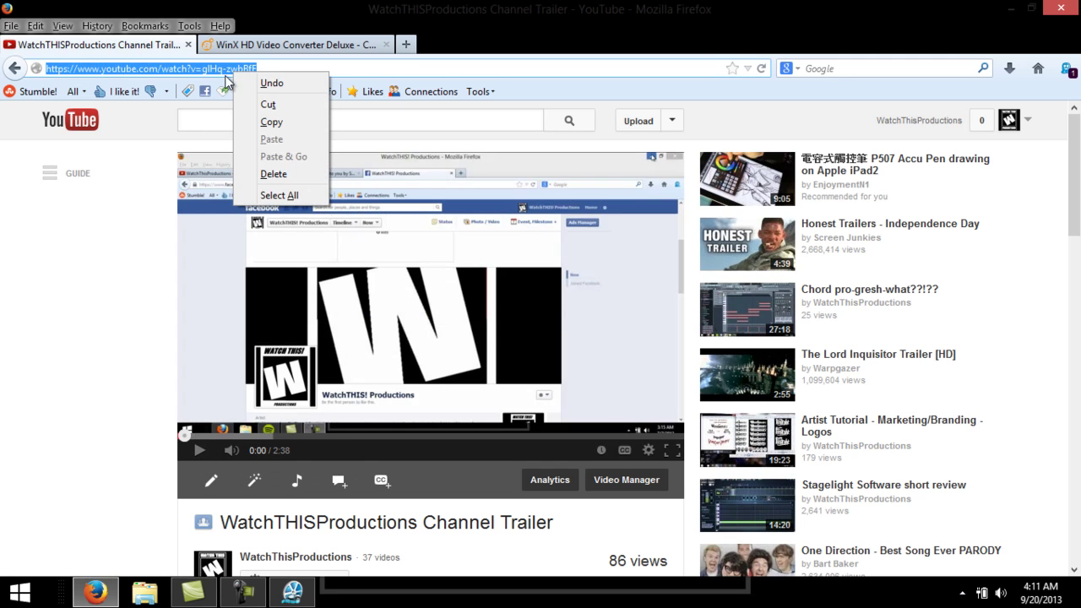
left_click(297, 124)
left_click(295, 593)
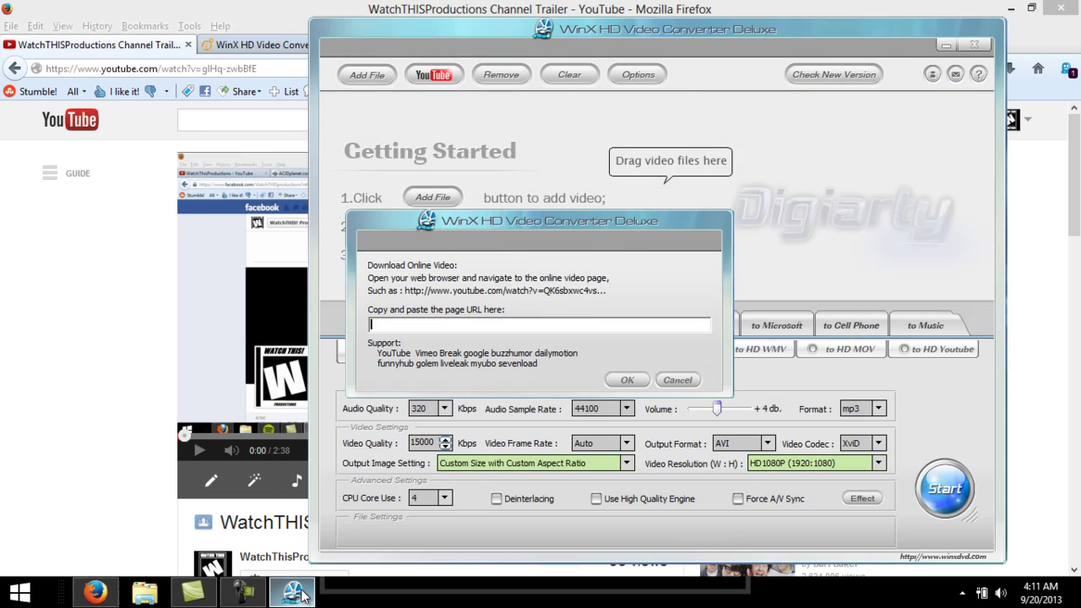
right_click(487, 325)
left_click(524, 394)
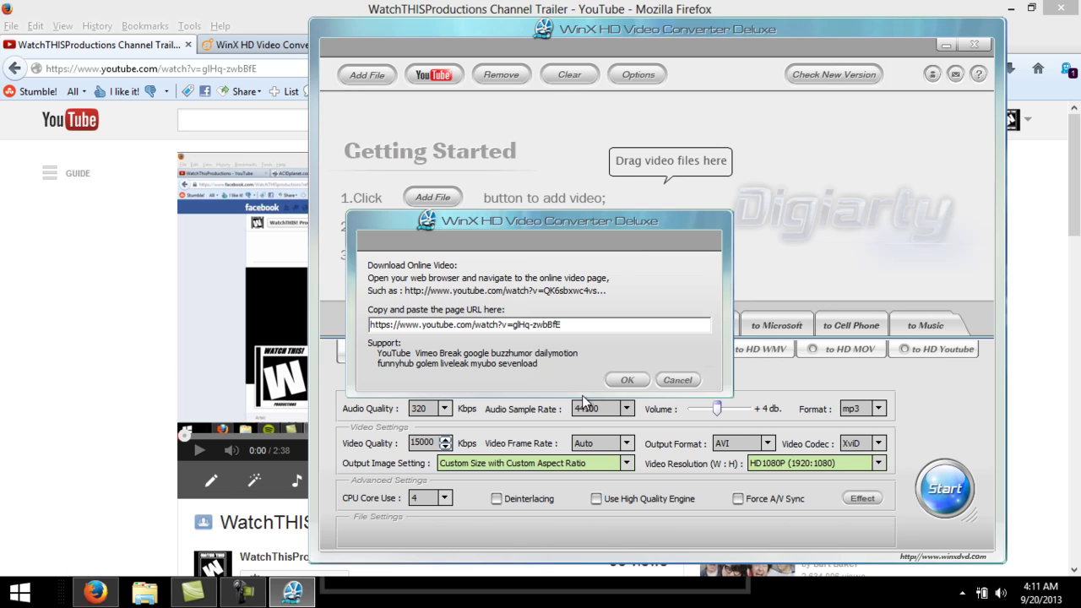
left_click(629, 381)
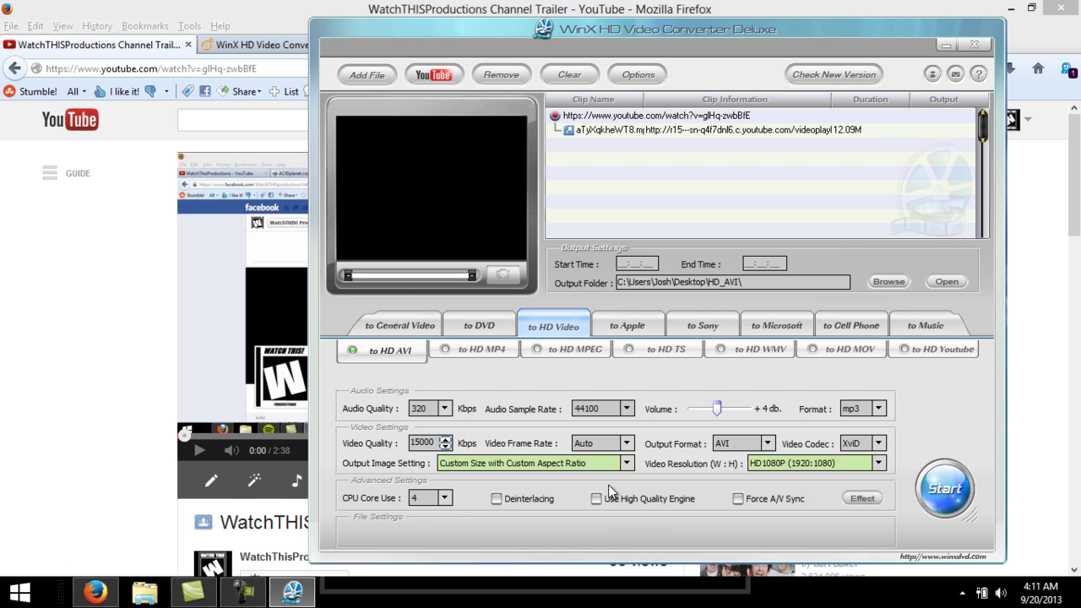
Choose AVI as the output format and start downloading and converting the video.
left_click(766, 443)
left_click(735, 457)
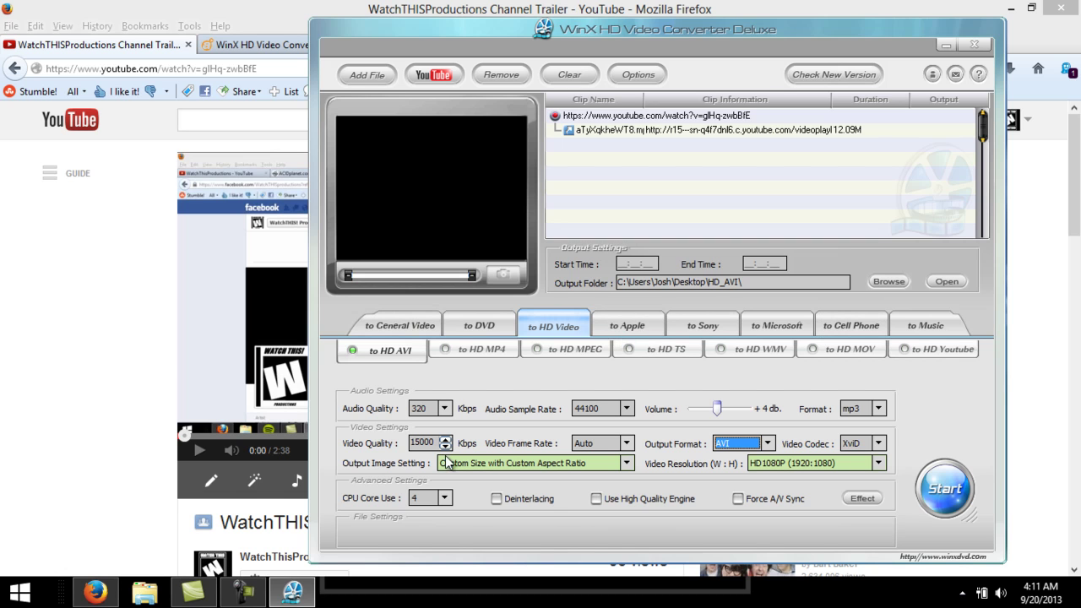
left_click(942, 488)
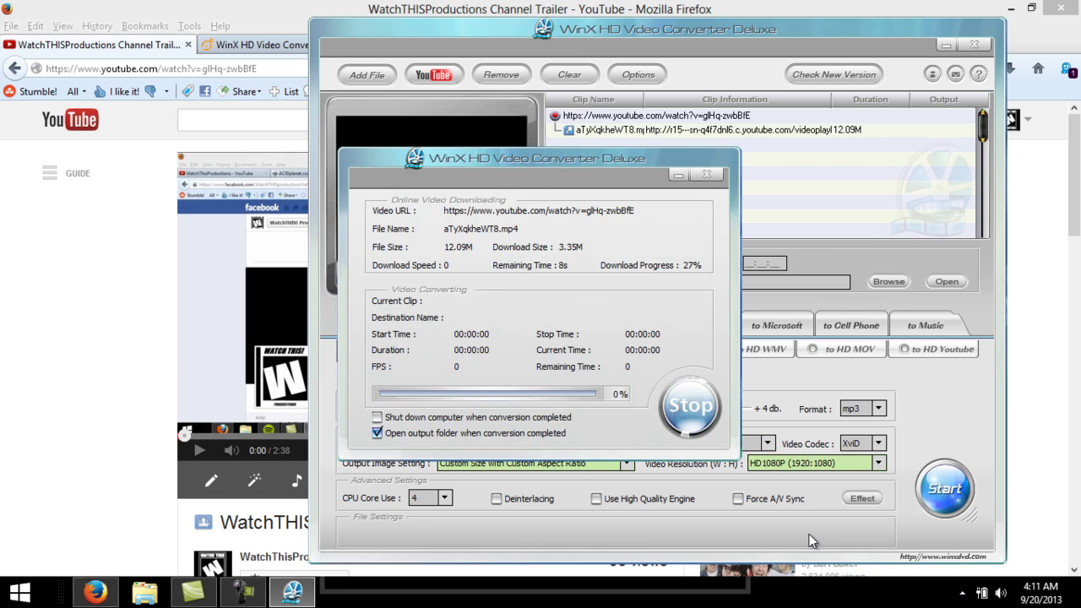
Minimize the browser and move the conversion progress window aside to uncover the main converter window.
left_click(1004, 8)
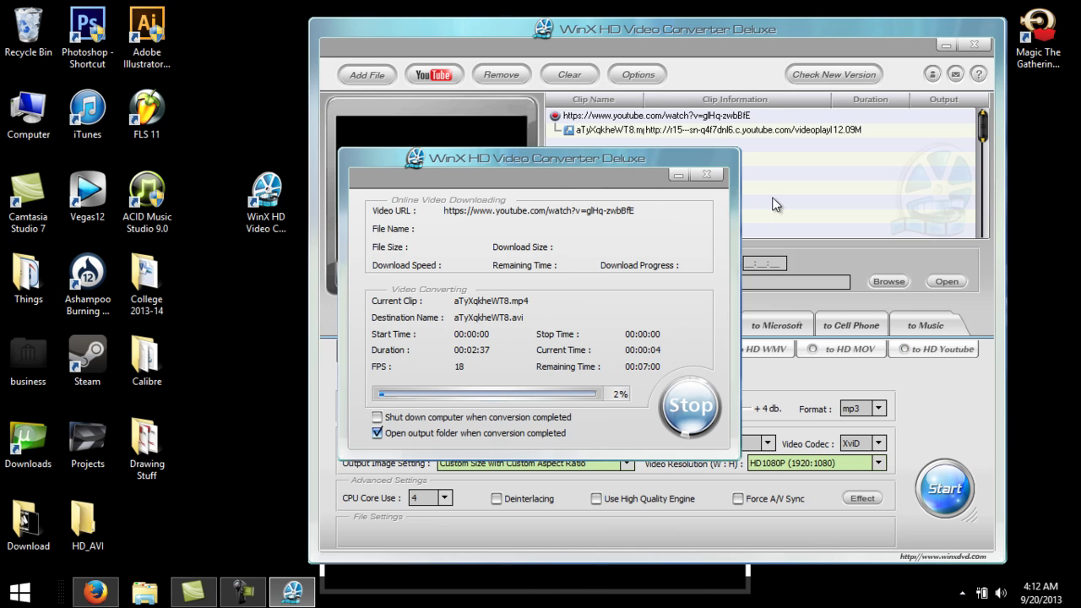
left_click(678, 174)
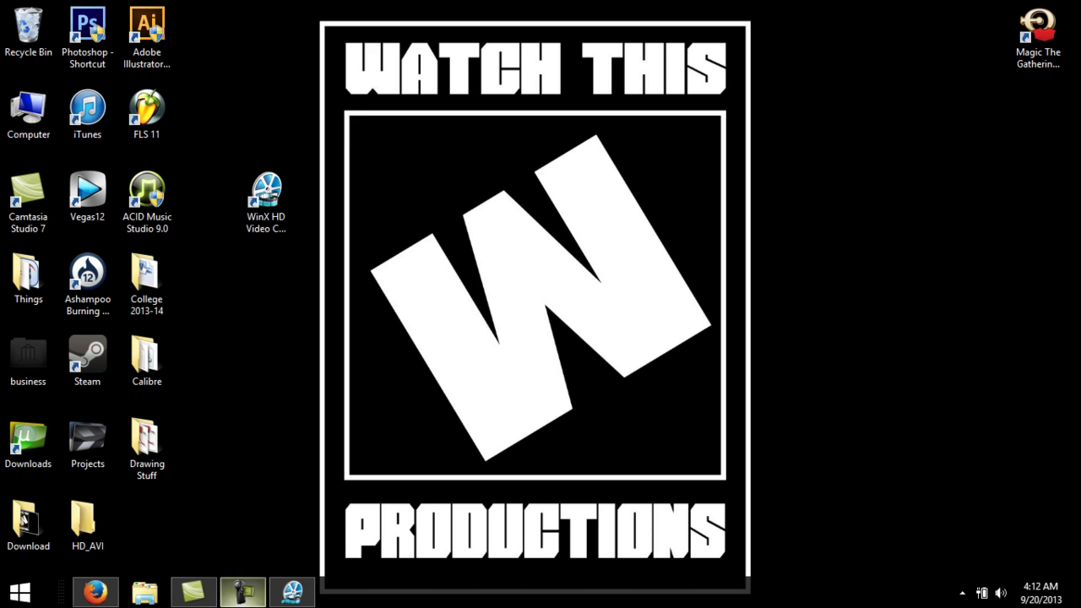
left_click(292, 591)
left_click_drag(530, 161, 97, 141)
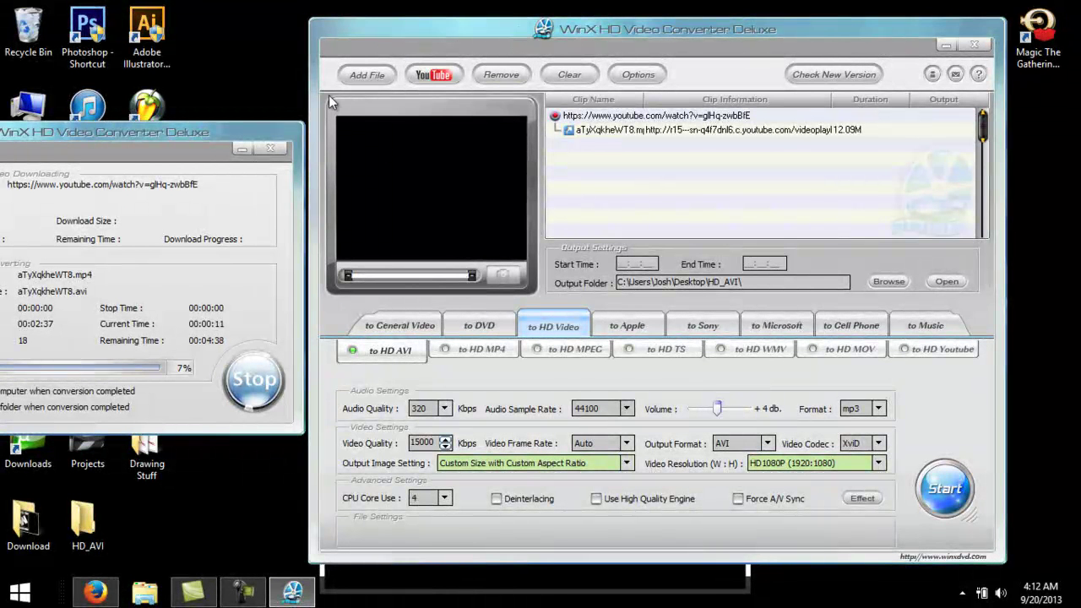
Stop the running conversion, confirm the stop, and close the HD_AVI output folder window.
left_click(355, 78)
left_click(246, 391)
left_click(519, 331)
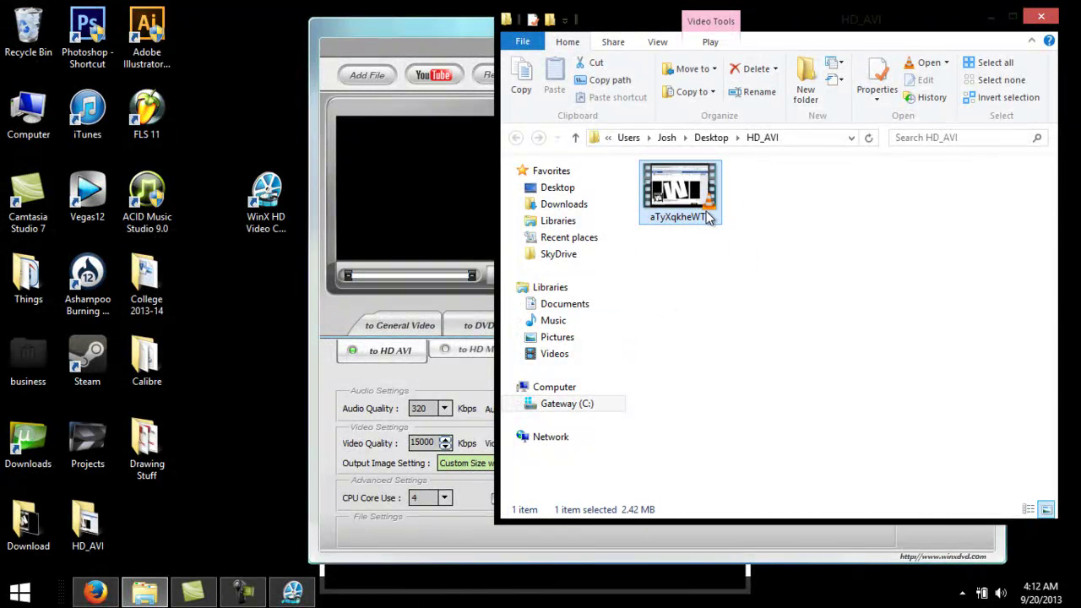
left_click(1055, 20)
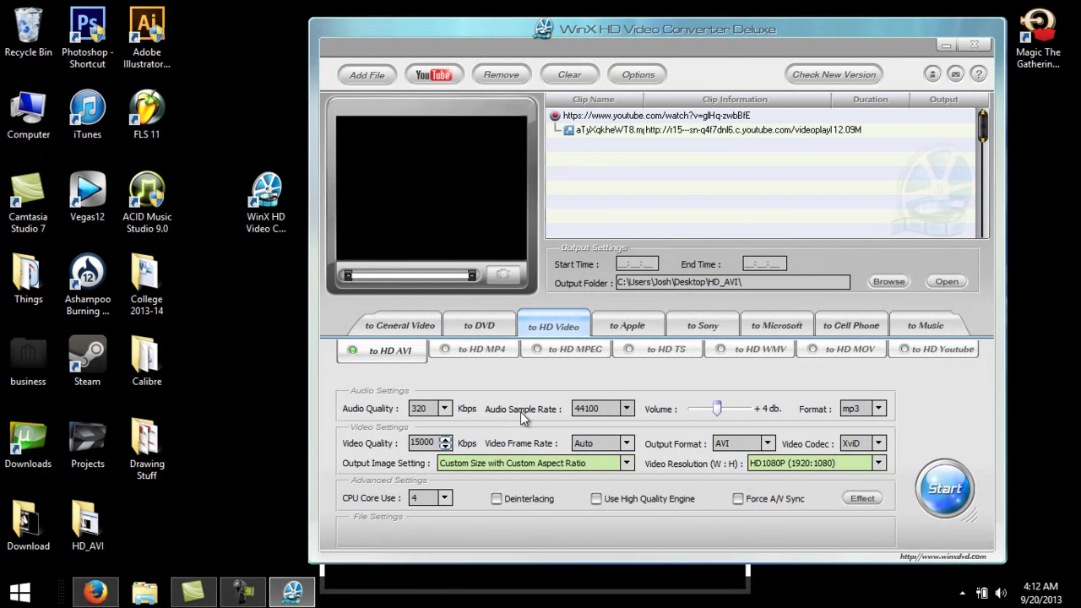
Examine the audio quality and audio format choices for HD AVI, keeping 320 Kbps and mp3.
left_click(444, 408)
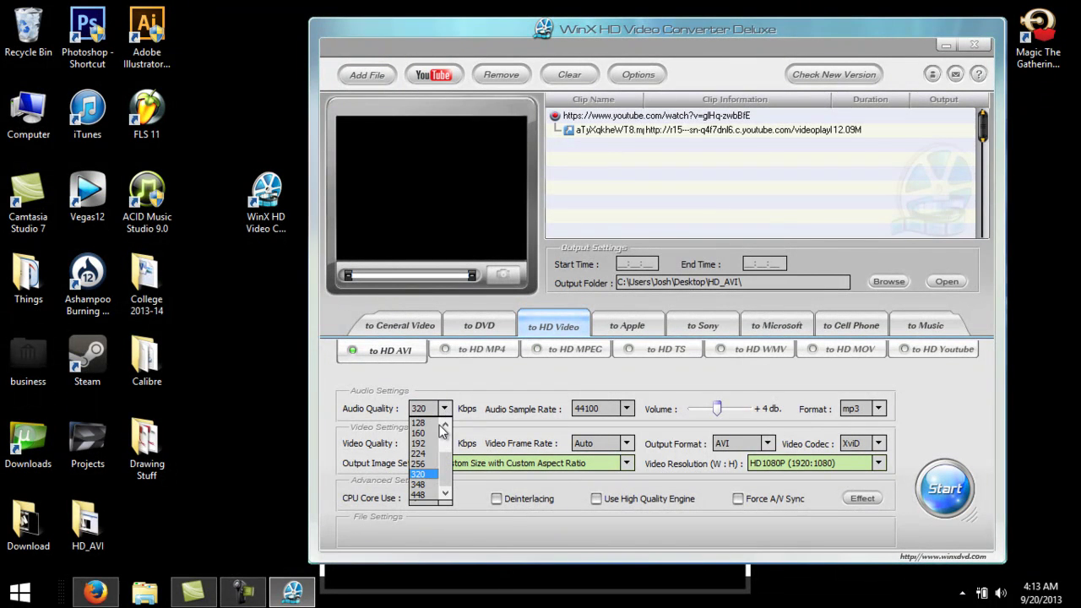
left_click(441, 422)
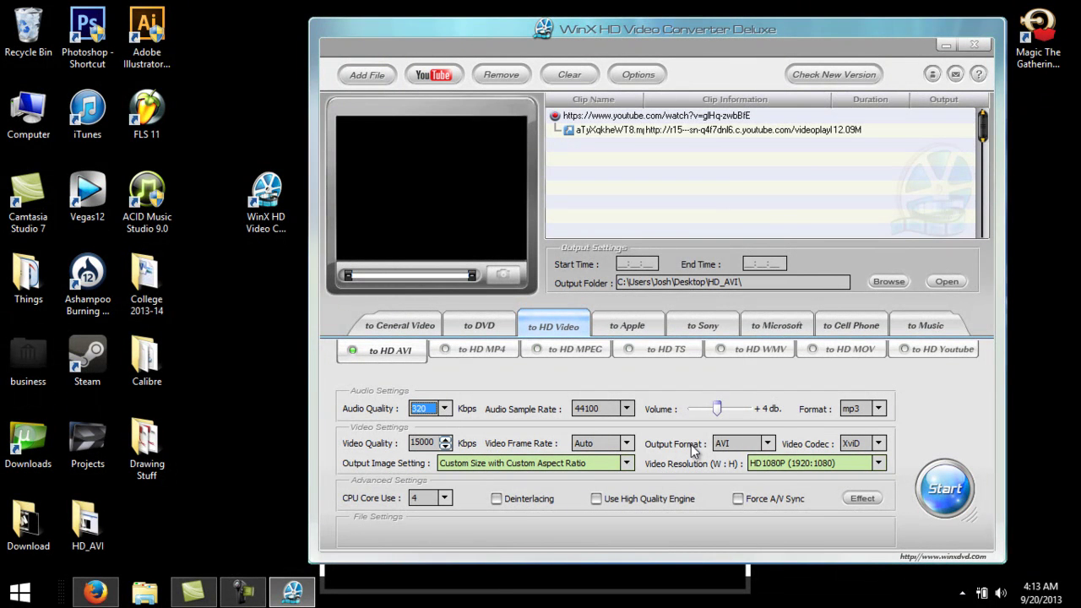
left_click(878, 408)
left_click(852, 421)
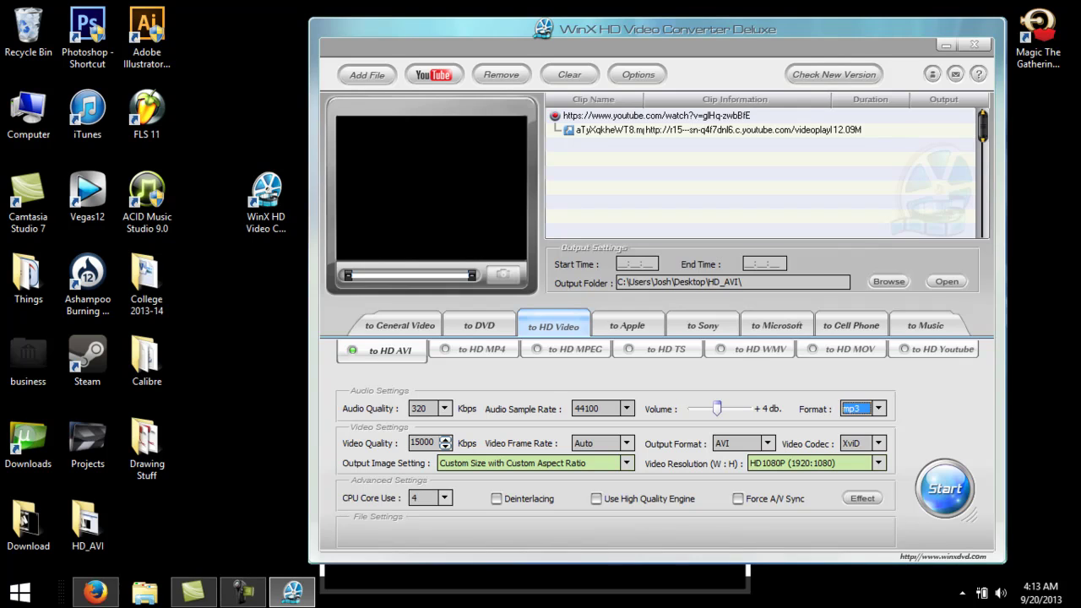
Examine the CPU core use choices in the advanced settings, keeping 4 cores selected.
left_click(448, 498)
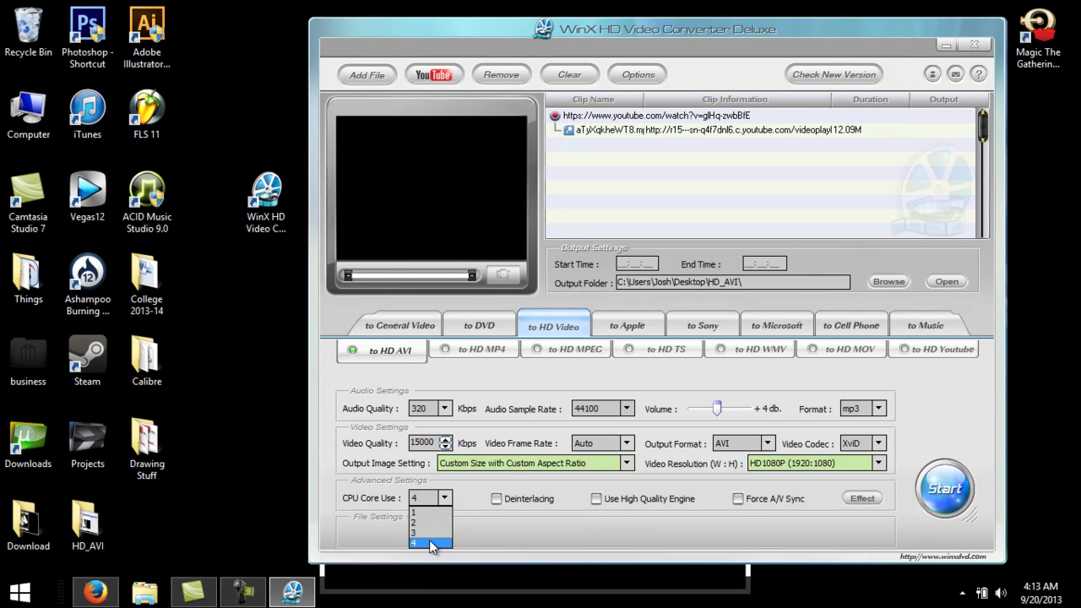
left_click(444, 499)
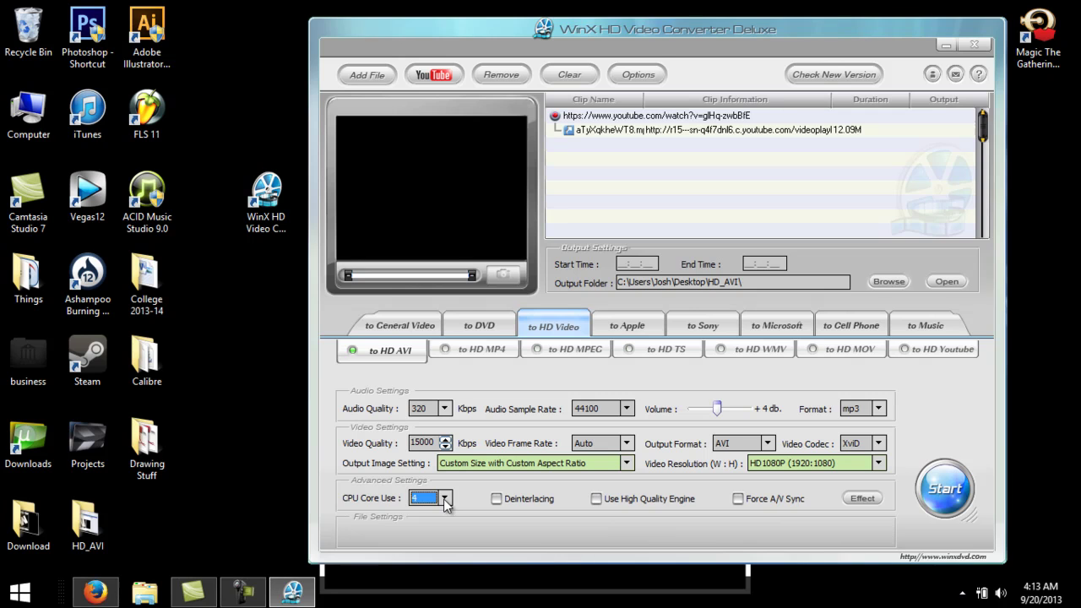
left_click(445, 500)
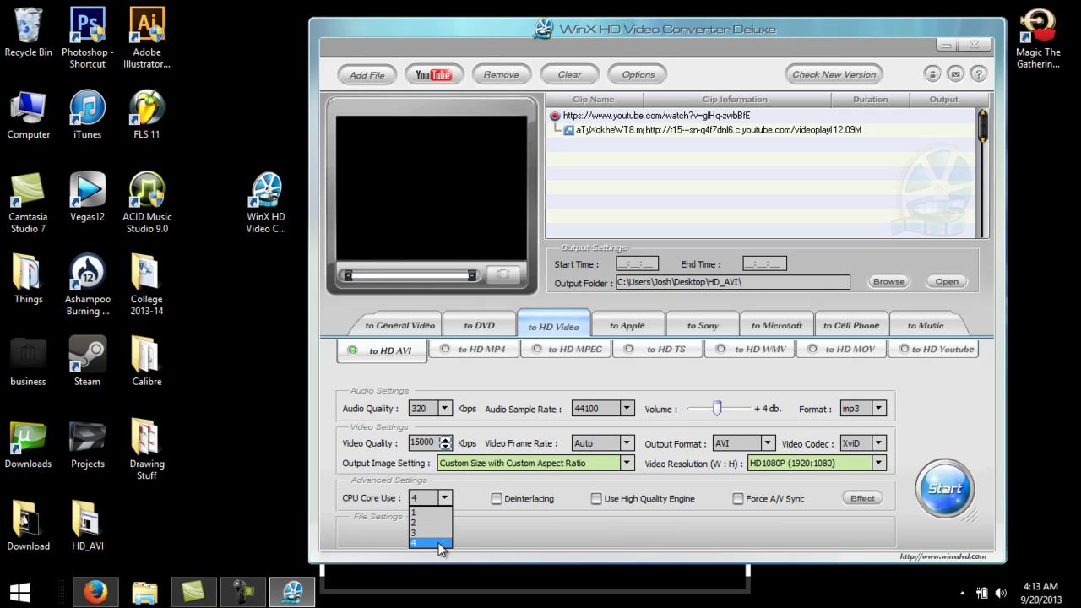
left_click(437, 544)
left_click(441, 542)
Try the Use High Quality Engine and Force A/V Sync options, dismiss their notices, and turn them off again.
left_click(679, 499)
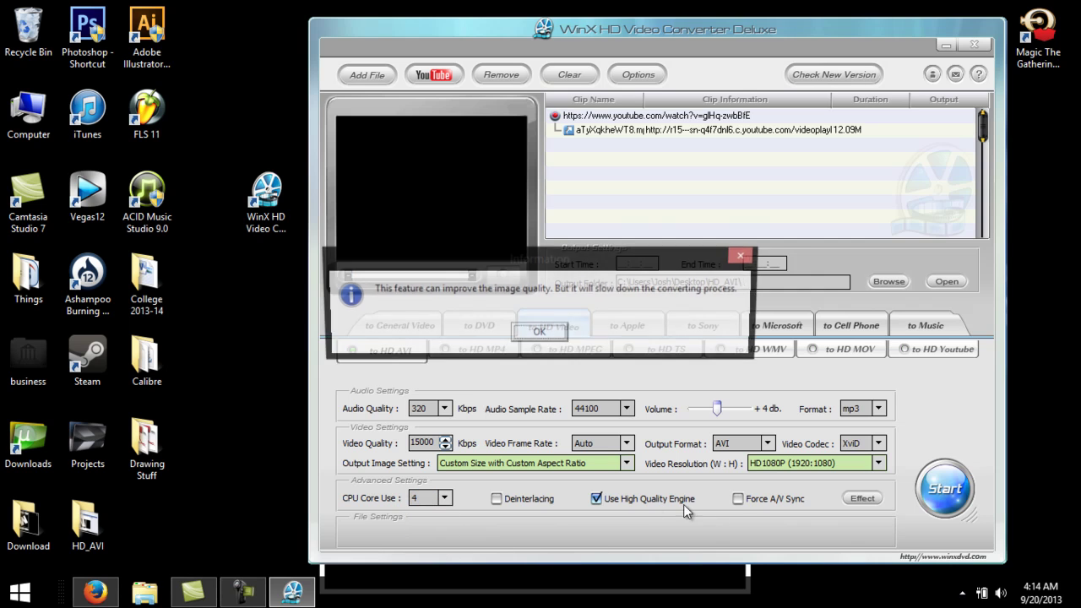
left_click(538, 333)
left_click(738, 498)
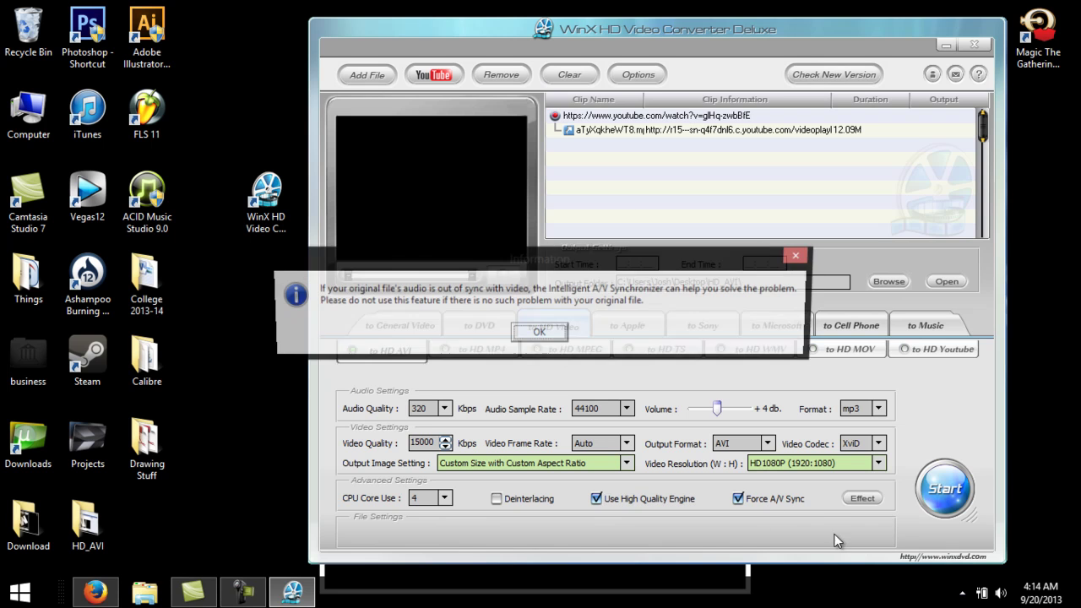
left_click(543, 333)
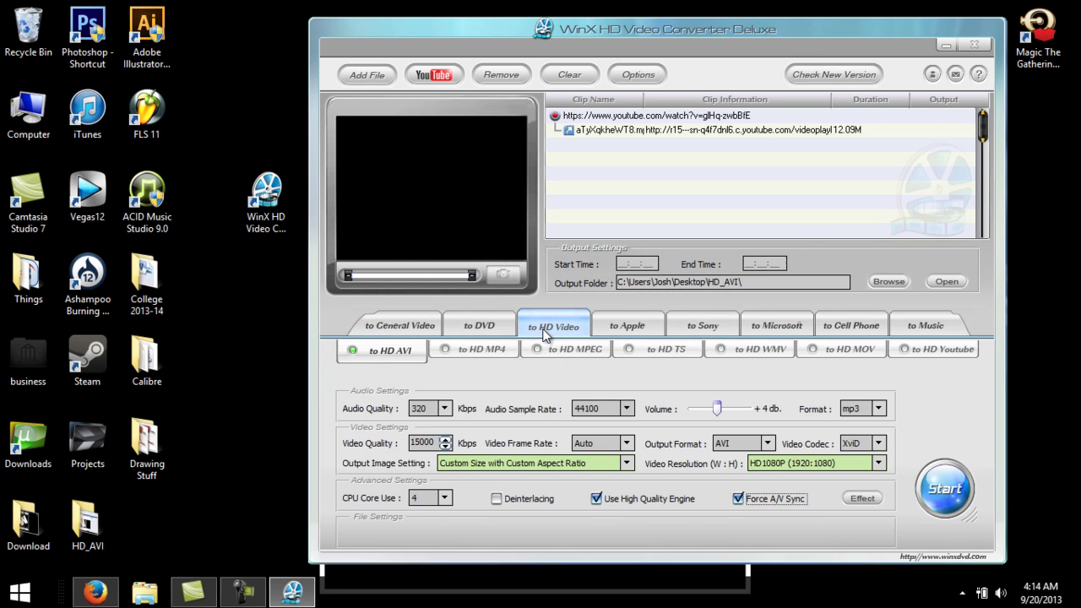
left_click(601, 502)
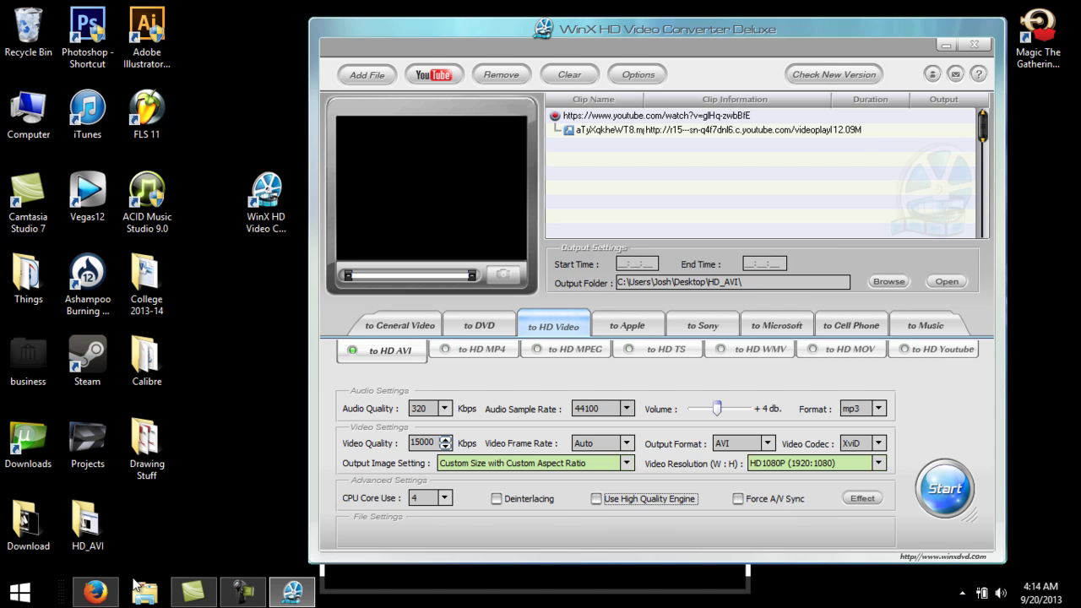
Review the WinX HD Video Converter Deluxe product page in Firefox, including the price and the recommended products.
left_click(95, 592)
left_click(250, 47)
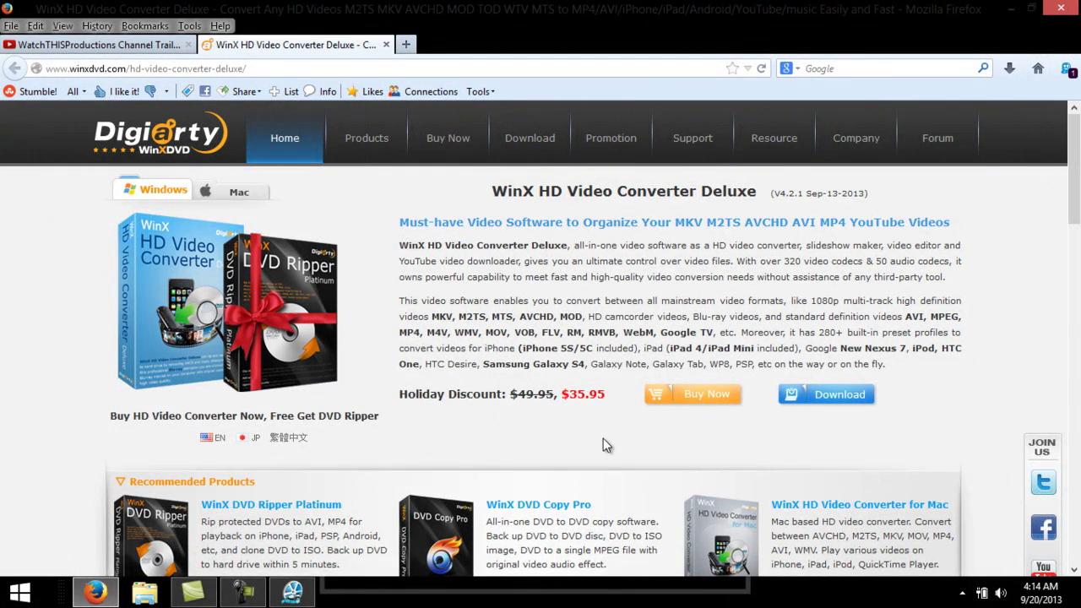
scroll(602, 438, "down", 3)
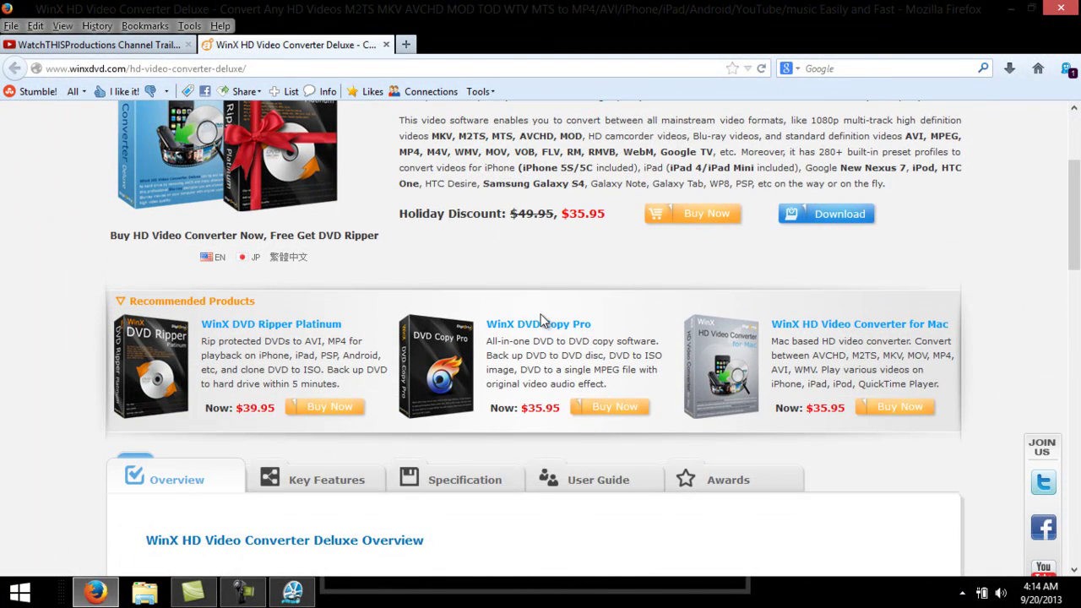
left_click_drag(415, 420, 550, 280)
left_click(544, 280)
scroll(545, 280, "up", 2)
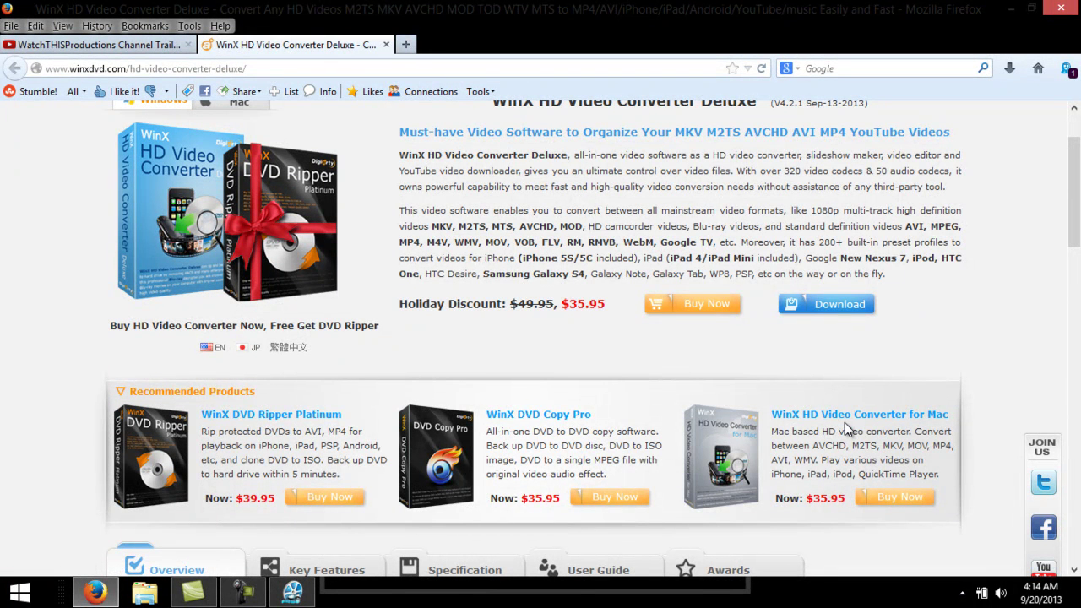
left_click_drag(701, 390, 950, 414)
left_click(989, 386)
left_click_drag(610, 445, 522, 459)
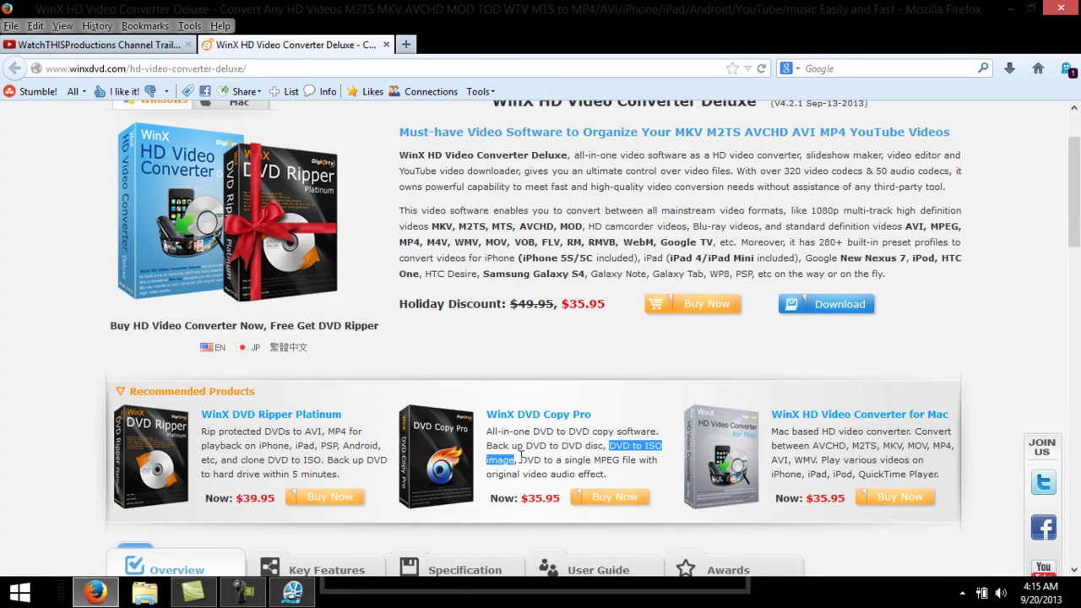
Return to the converter and look through the DVD, HD Video, Apple, Sony, Microsoft and General Video output categories.
left_click(1007, 11)
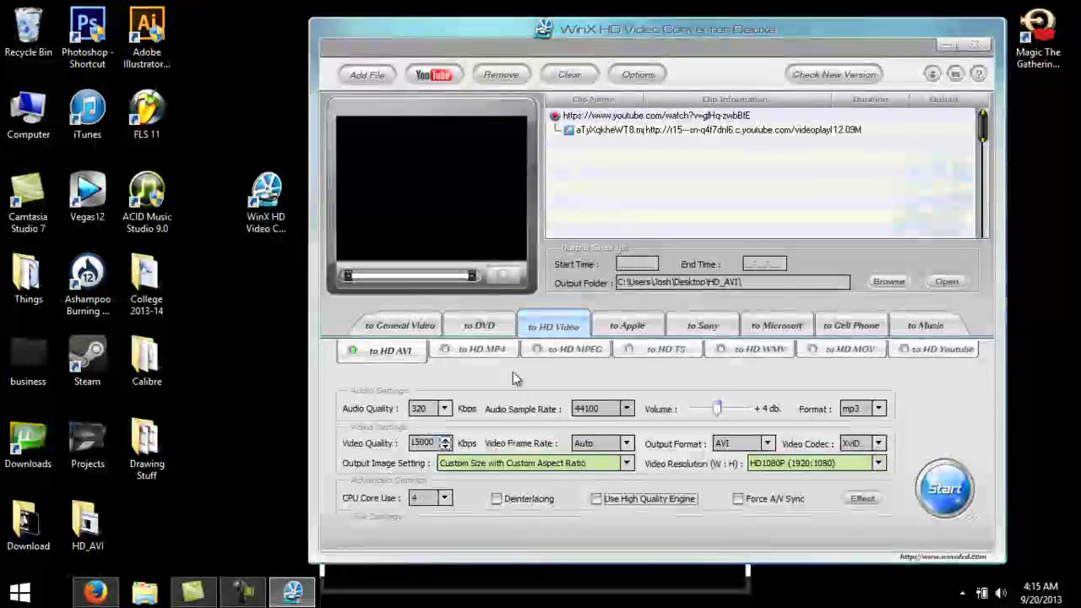
left_click(473, 325)
left_click(572, 326)
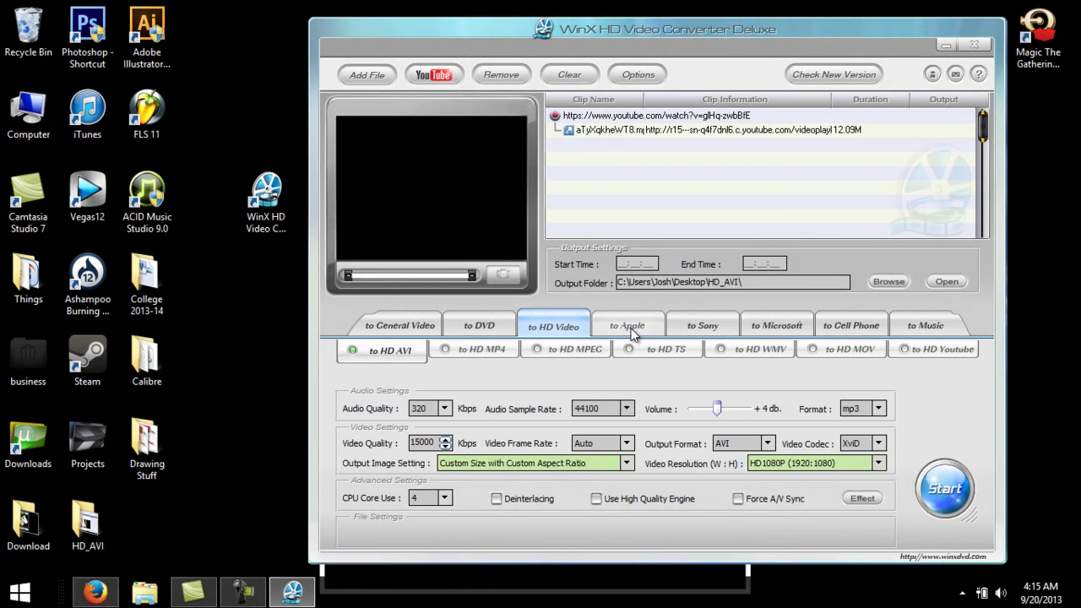
left_click(629, 326)
left_click(702, 325)
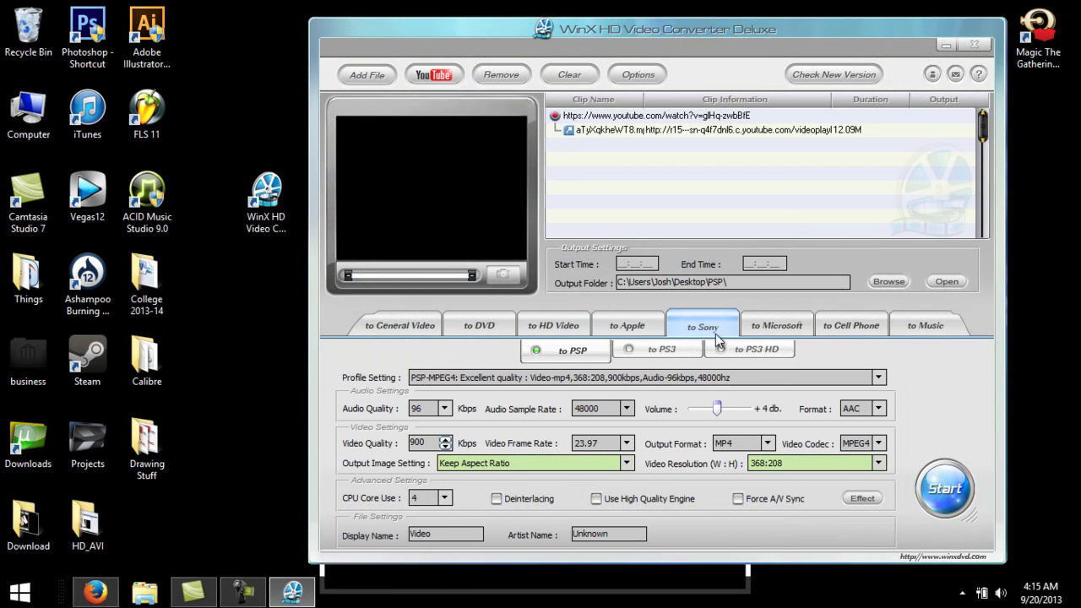
left_click(629, 326)
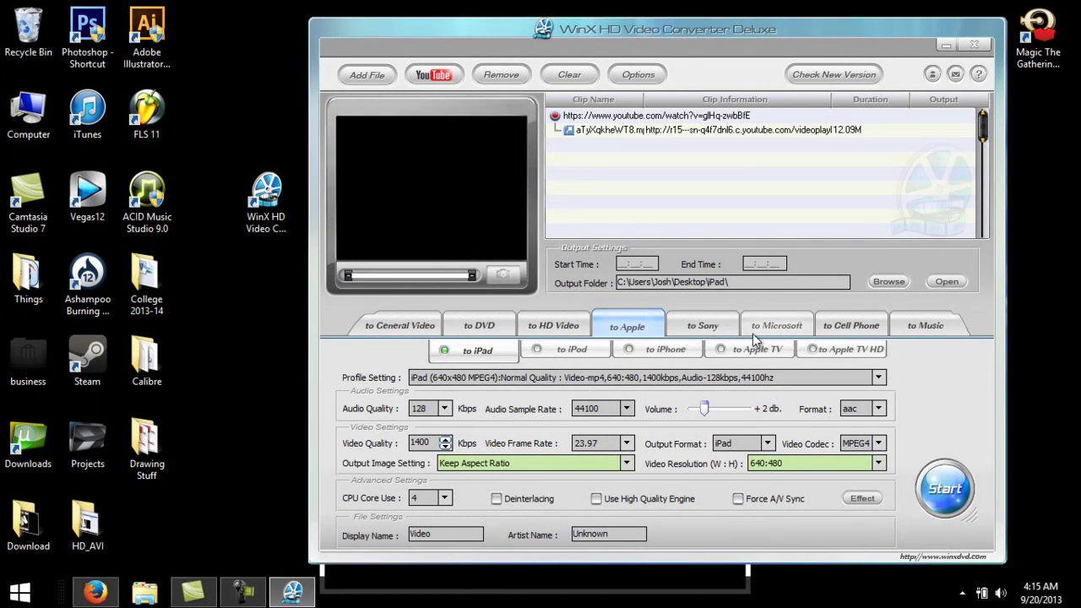
left_click(713, 327)
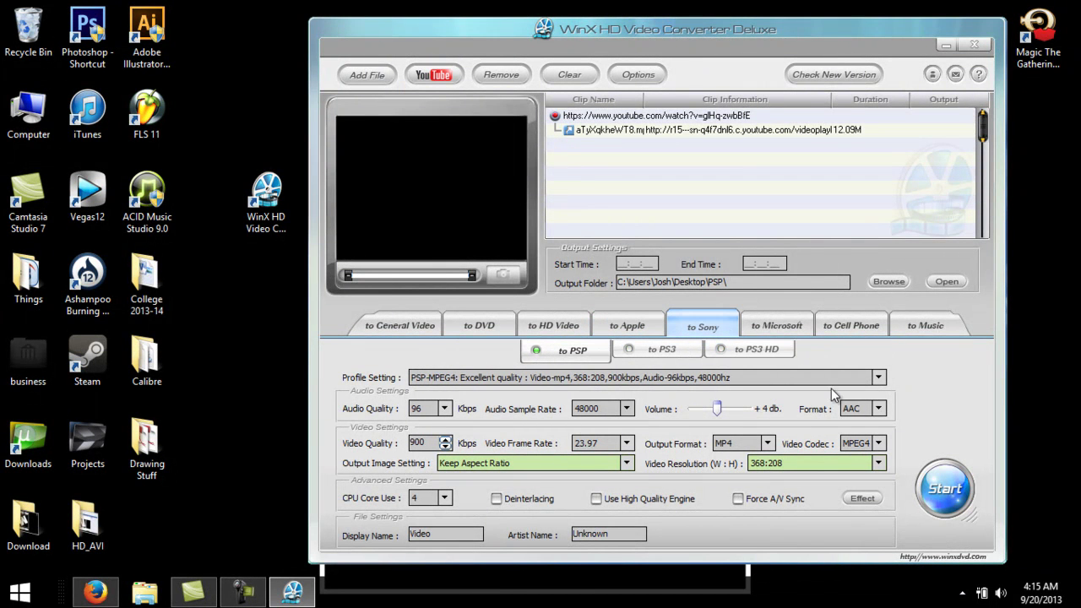
left_click(776, 326)
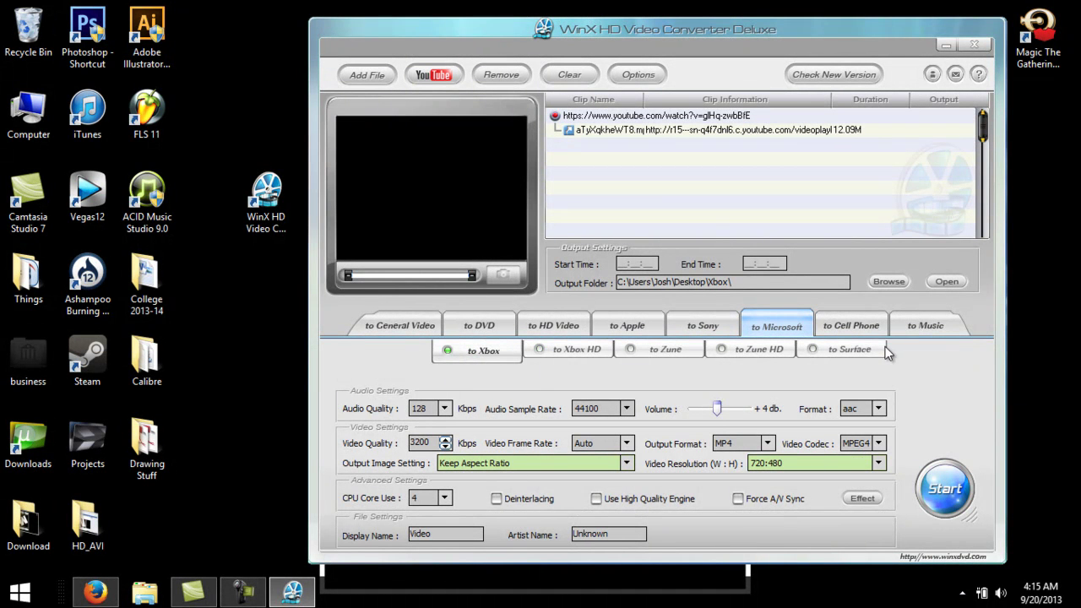
left_click(431, 321)
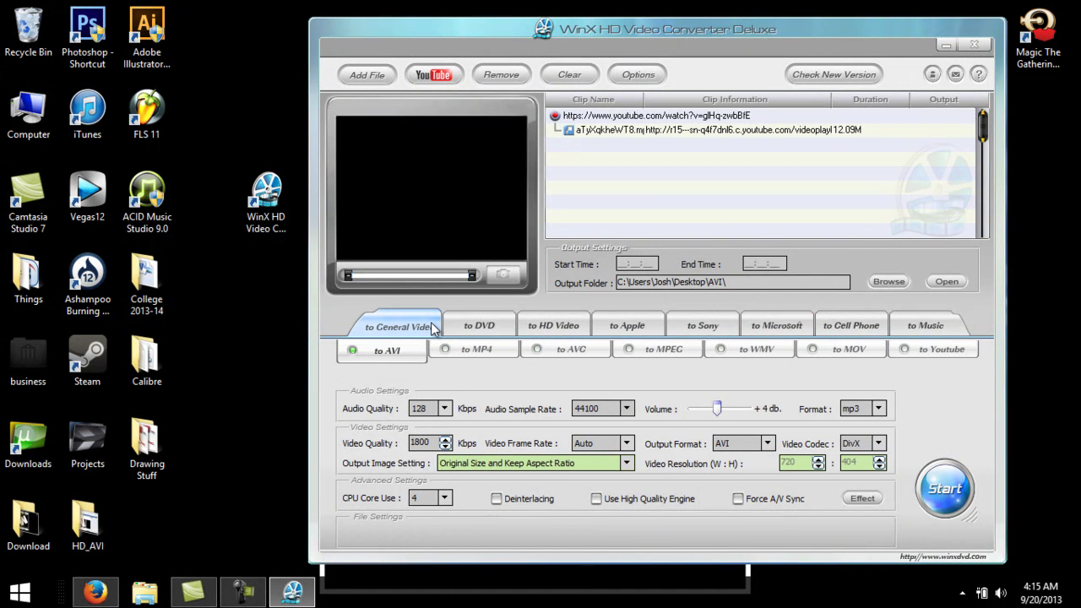
Examine the audio format and video codec choices for the Microsoft Xbox output, keeping aac and MPEG4.
left_click(756, 325)
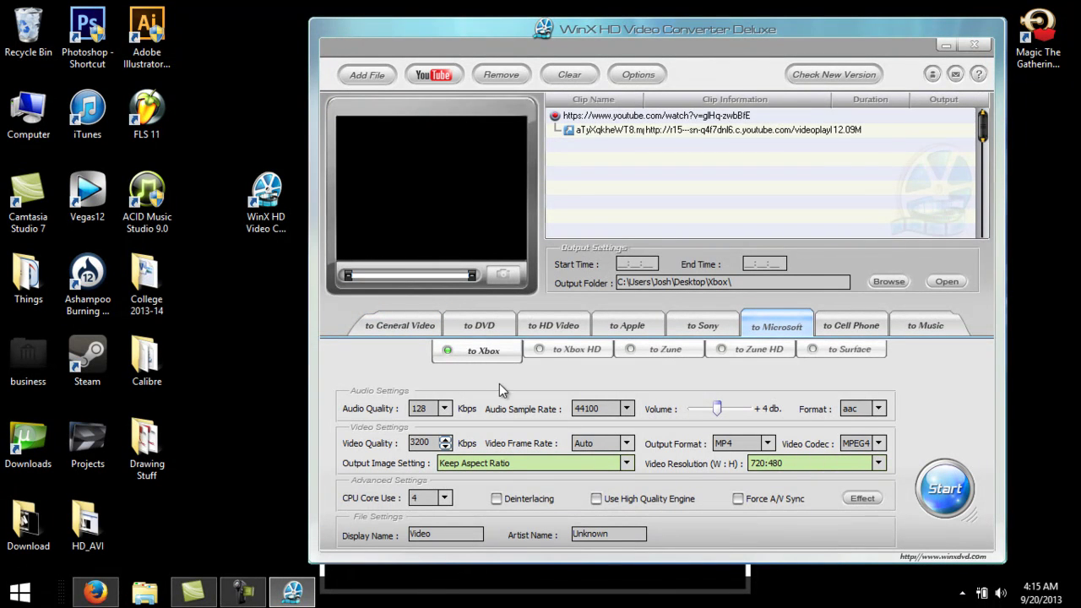
left_click(879, 407)
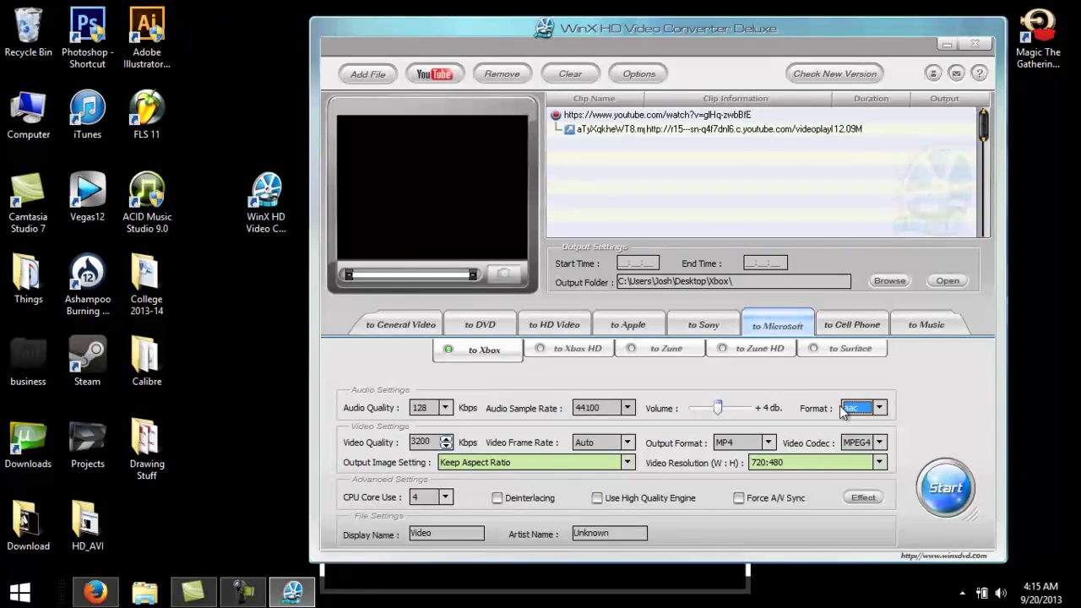
left_click(879, 443)
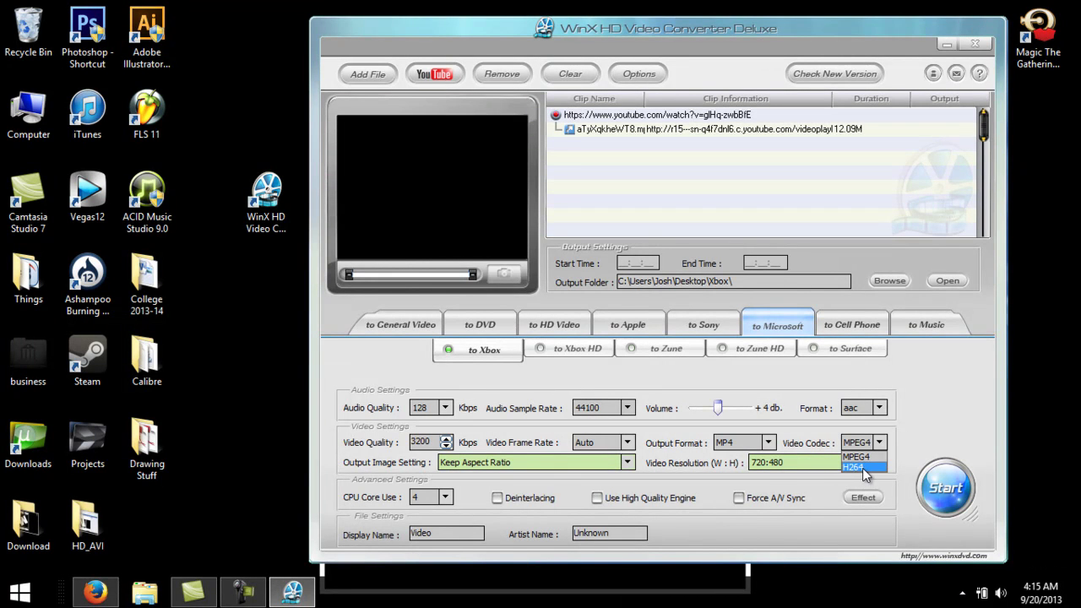
left_click(786, 447)
left_click(880, 444)
left_click(934, 416)
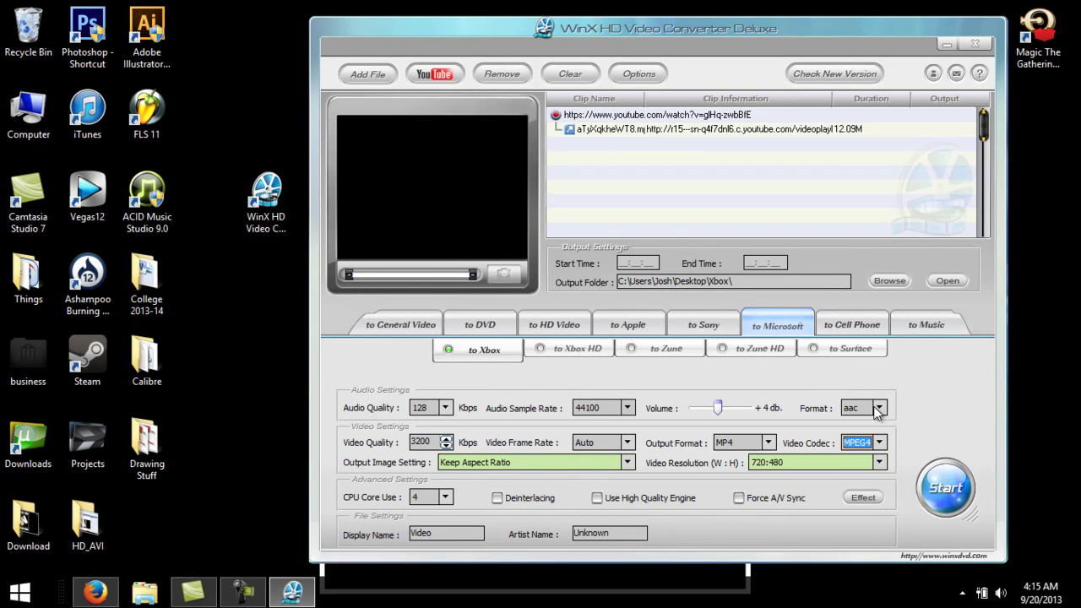
Check the Music, General Video and HD MP4 outputs, and select HD WMV as the output profile.
left_click(919, 324)
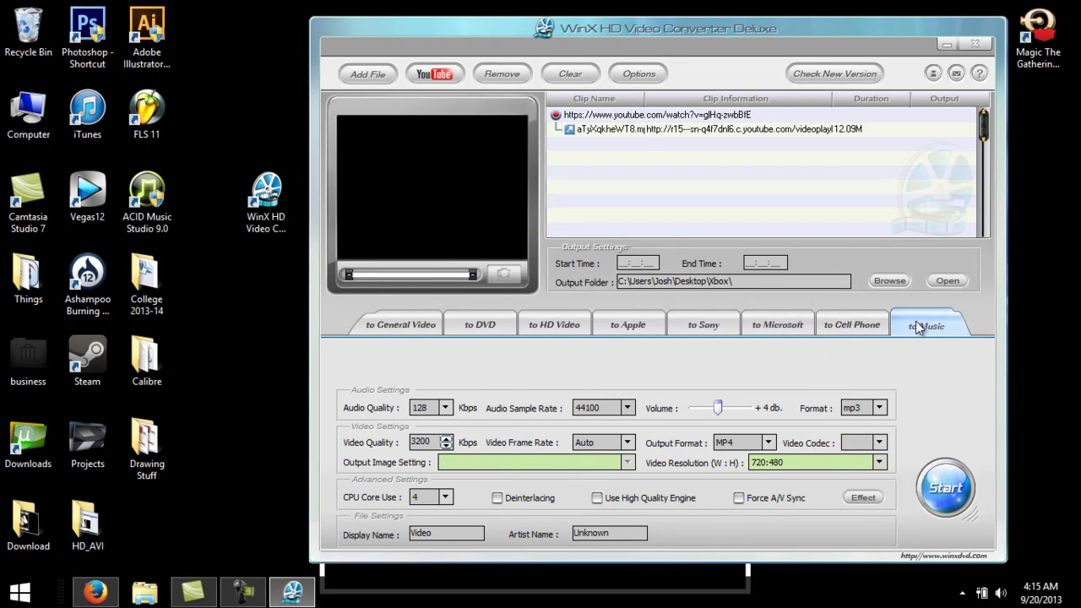
left_click(435, 327)
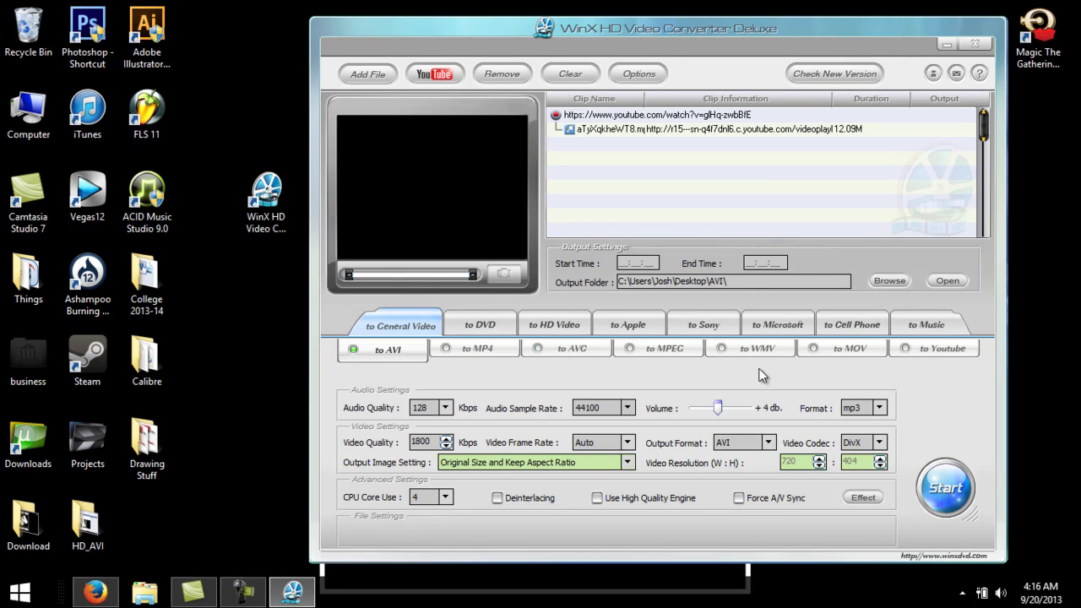
left_click(548, 331)
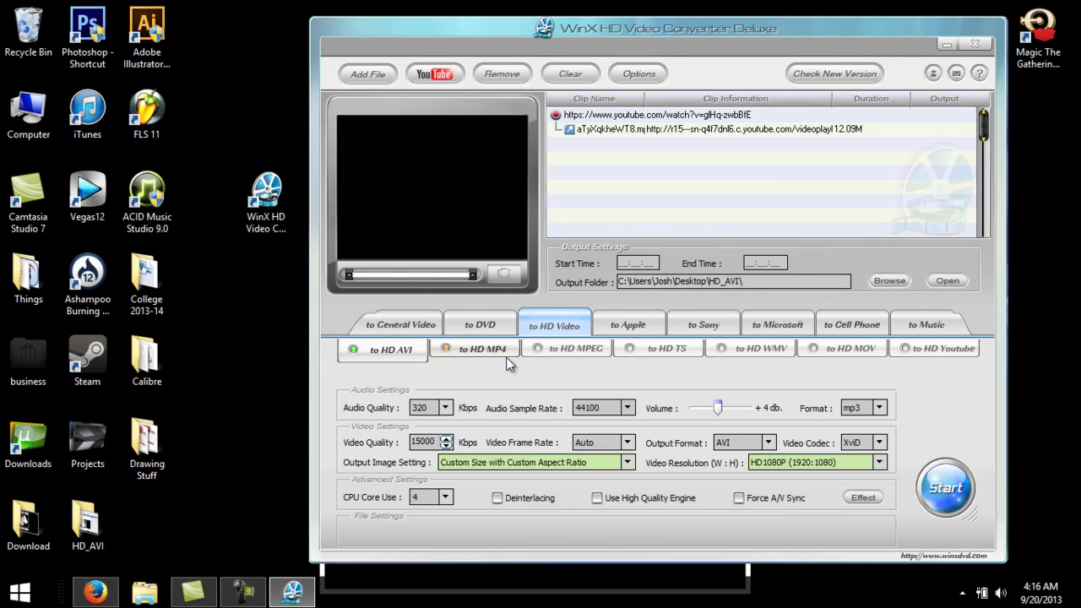
left_click(465, 359)
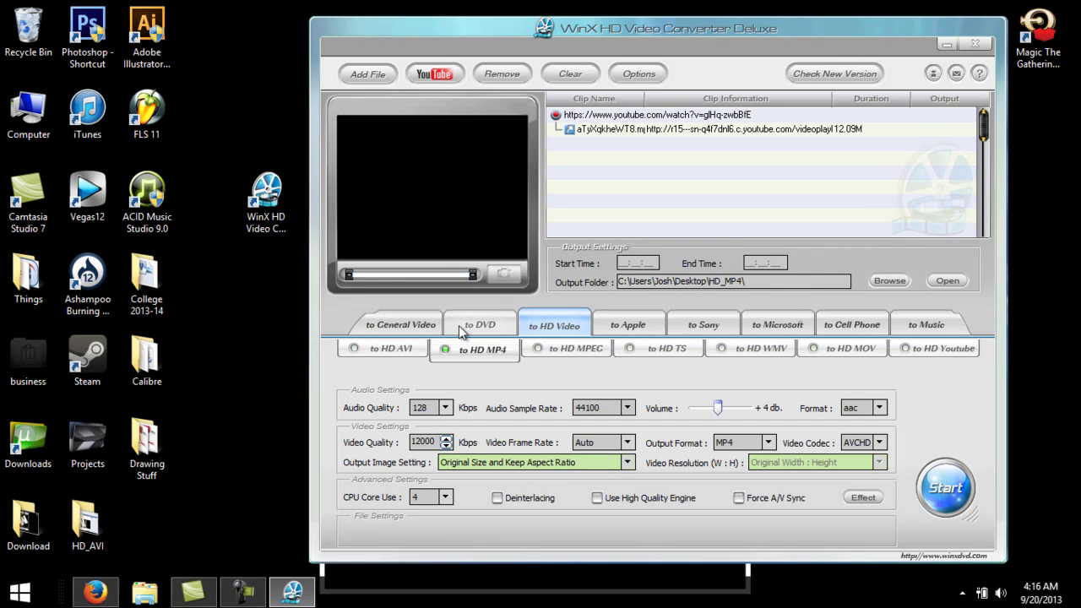
left_click(763, 359)
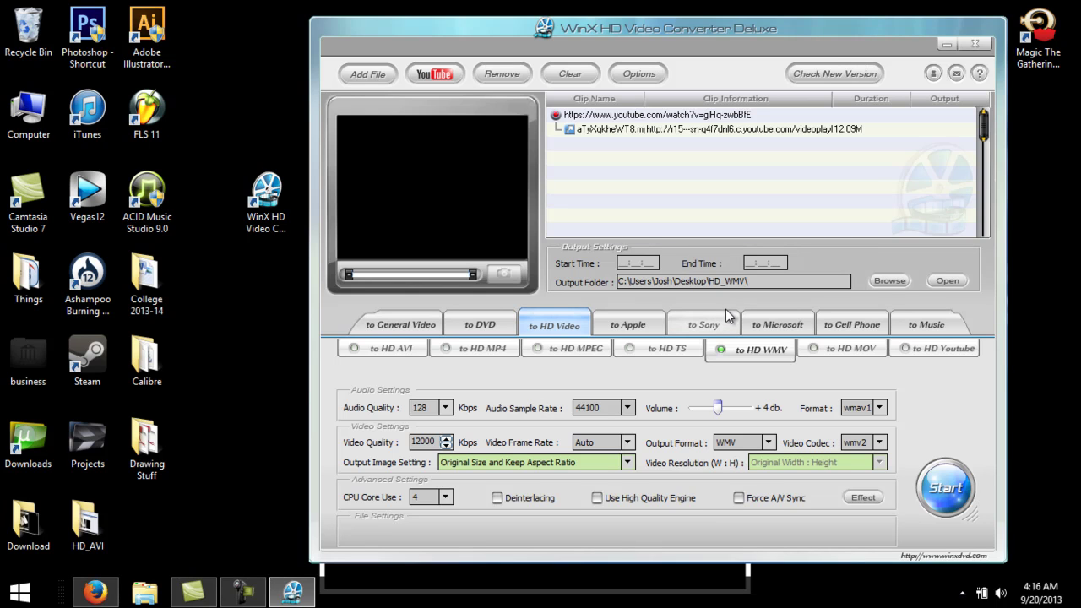
left_click(261, 217)
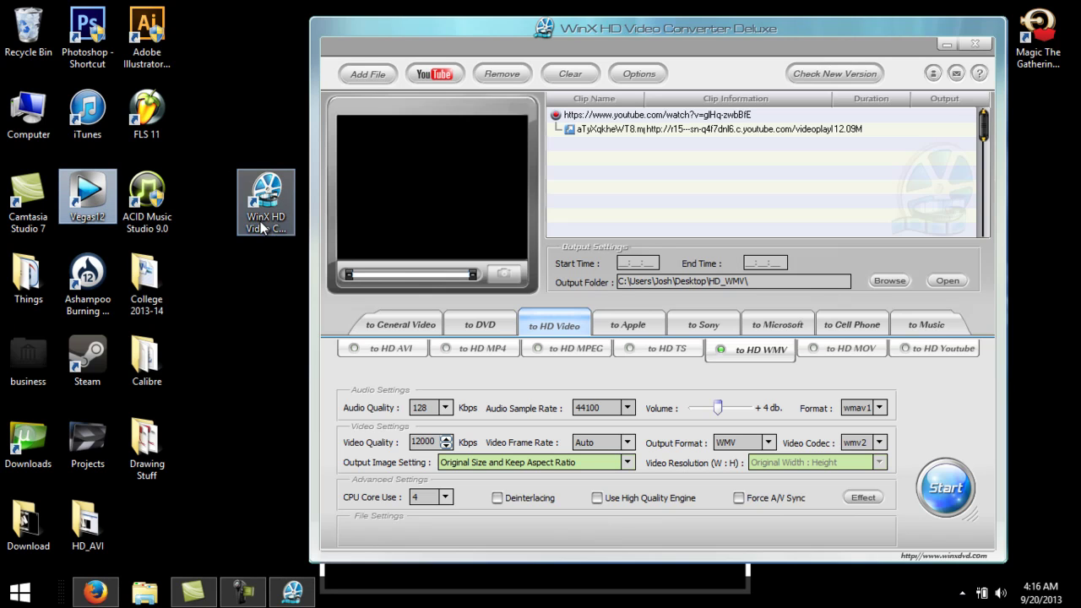
left_click(233, 321)
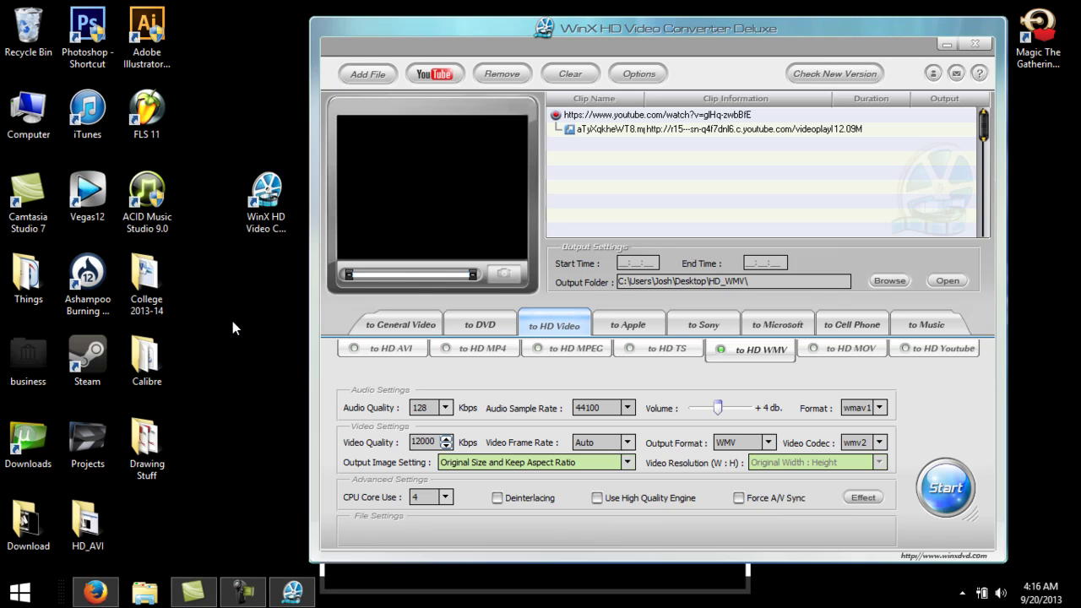
left_click(432, 373)
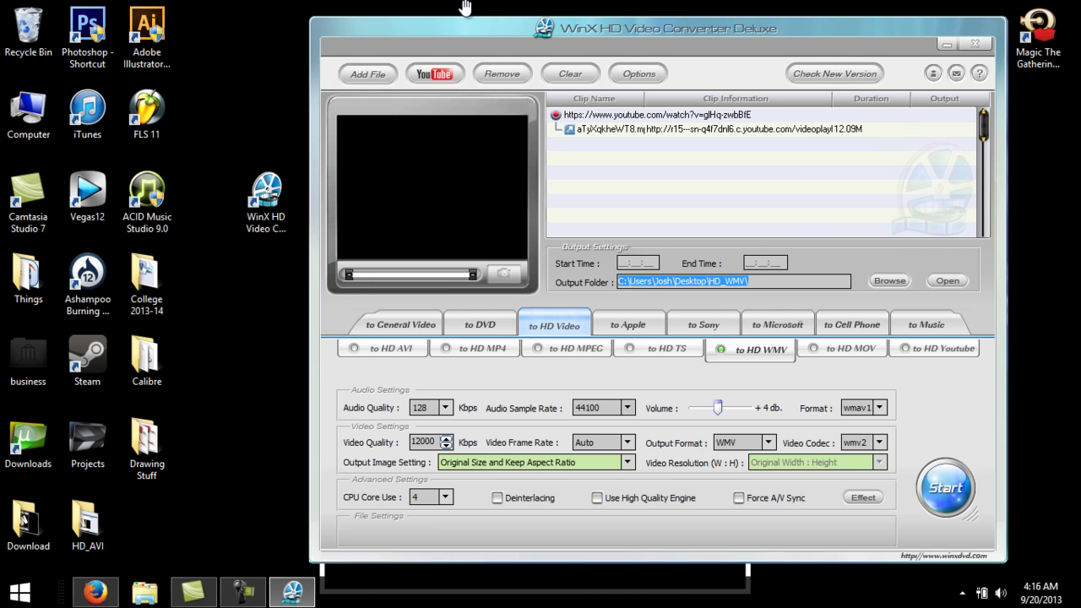
mouse_move(460, 20)
left_mouse_down()
mouse_move(472, 16)
mouse_move(464, 27)
left_mouse_up()
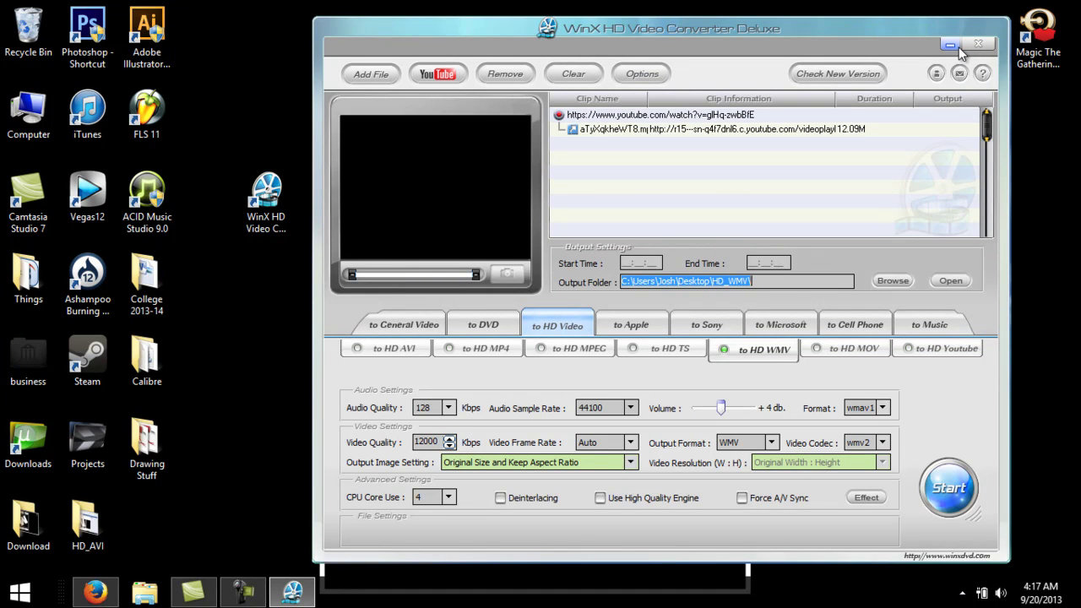
Examine the CPU core use choices for the HD WMV output, keeping 4 cores selected.
left_click(449, 497)
left_click(448, 497)
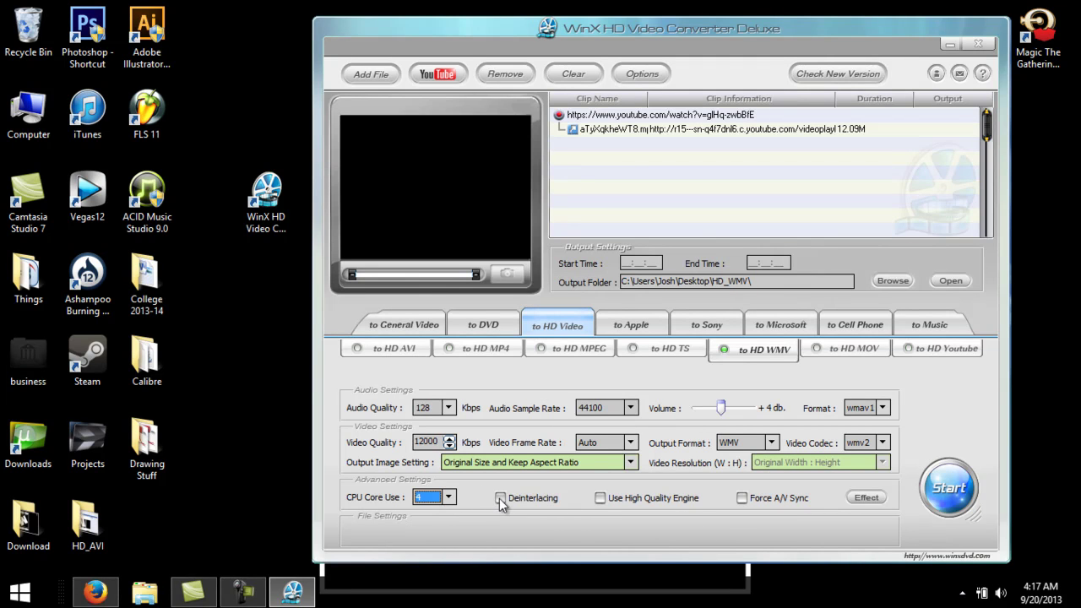
left_click(449, 497)
left_click(450, 498)
left_click(448, 498)
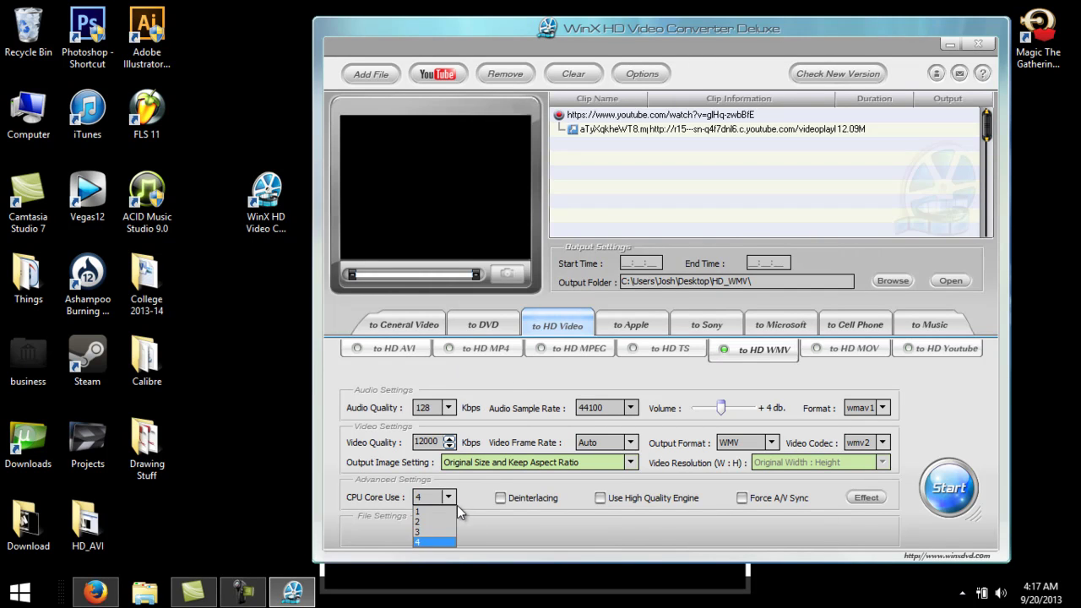
left_click(448, 499)
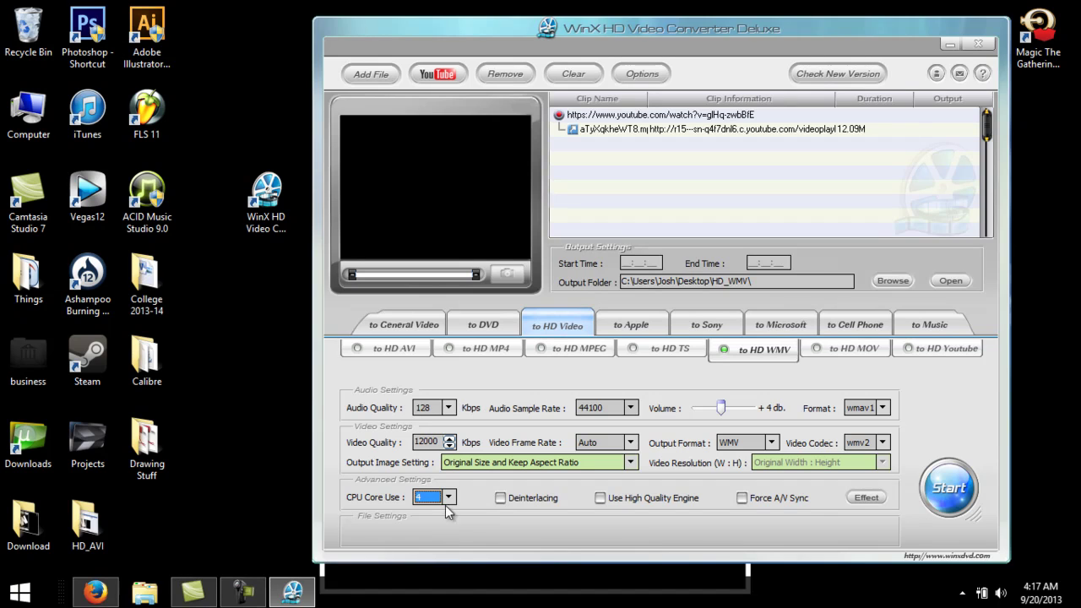
left_click(451, 502)
left_click(451, 502)
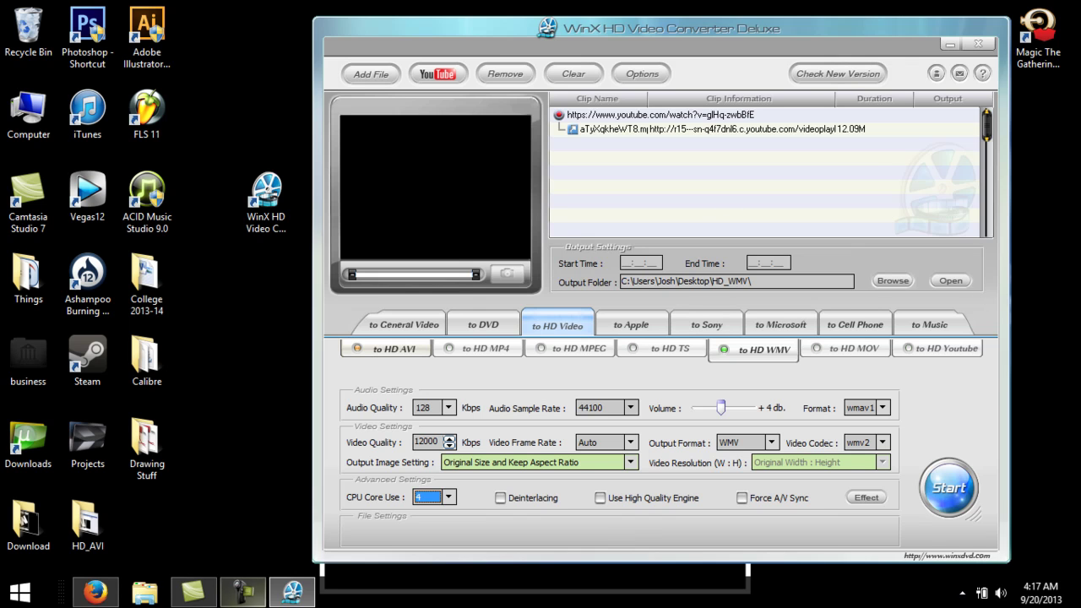
Minimize the converter, switch to Firefox and open the winxdvd.com home page.
mouse_move(291, 599)
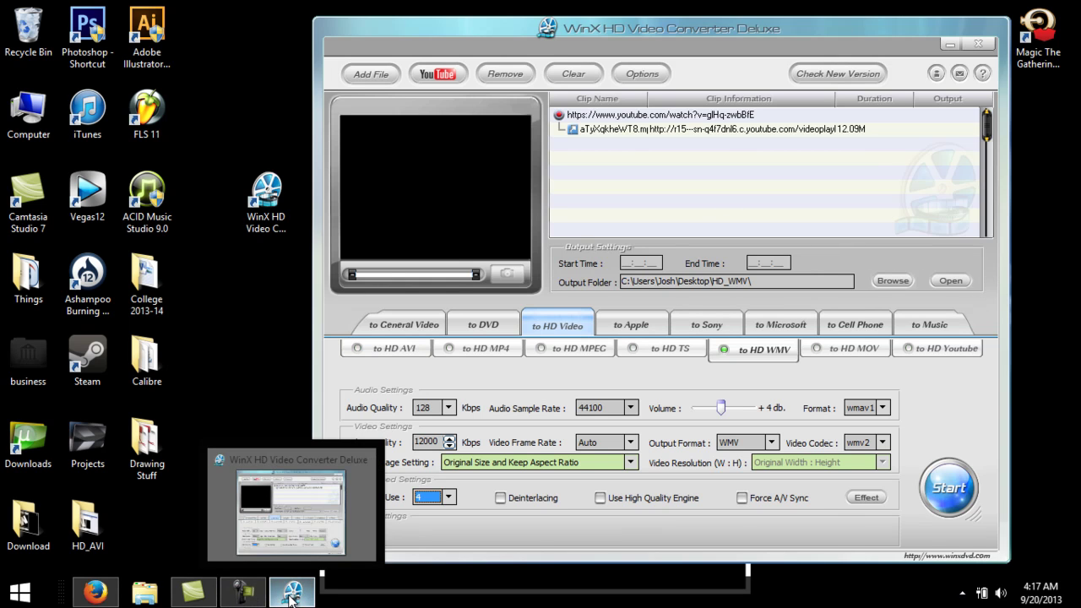
left_click(291, 595)
left_click(291, 595)
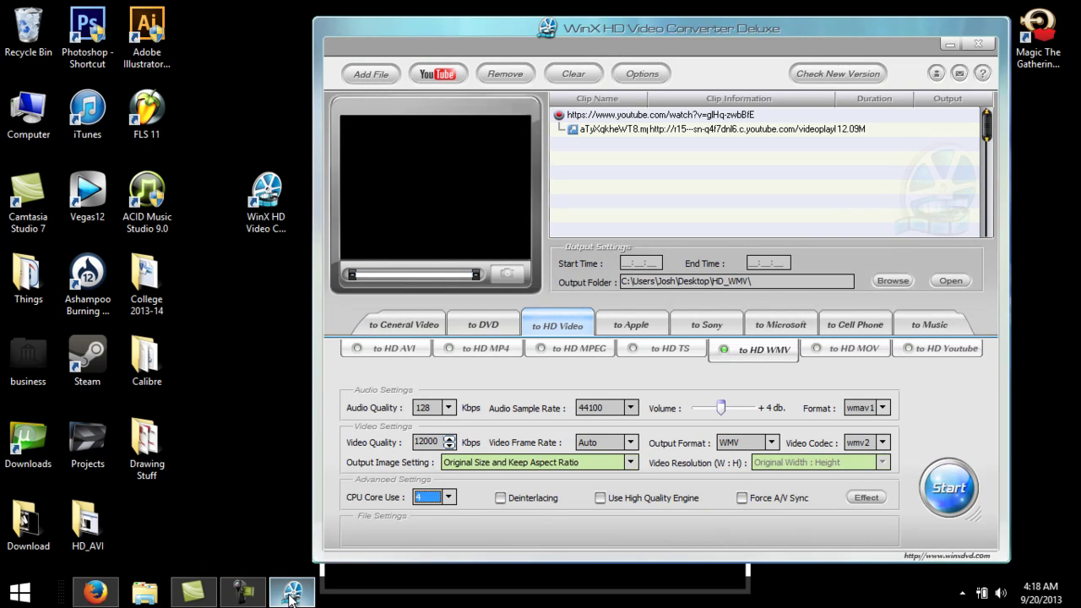
left_click(290, 595)
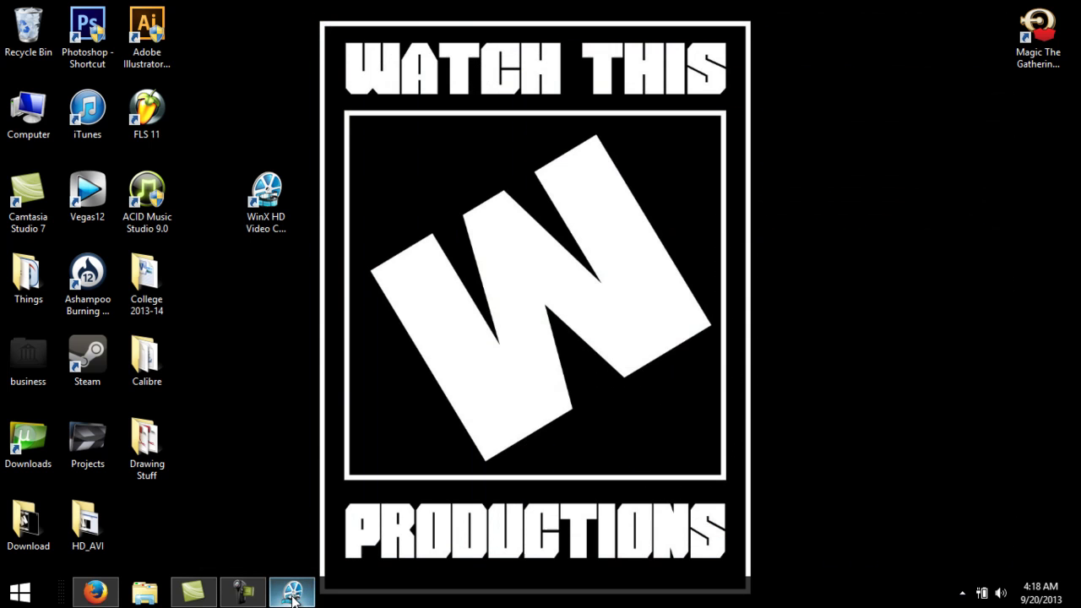
left_click(95, 591)
scroll(368, 428, "up", 2)
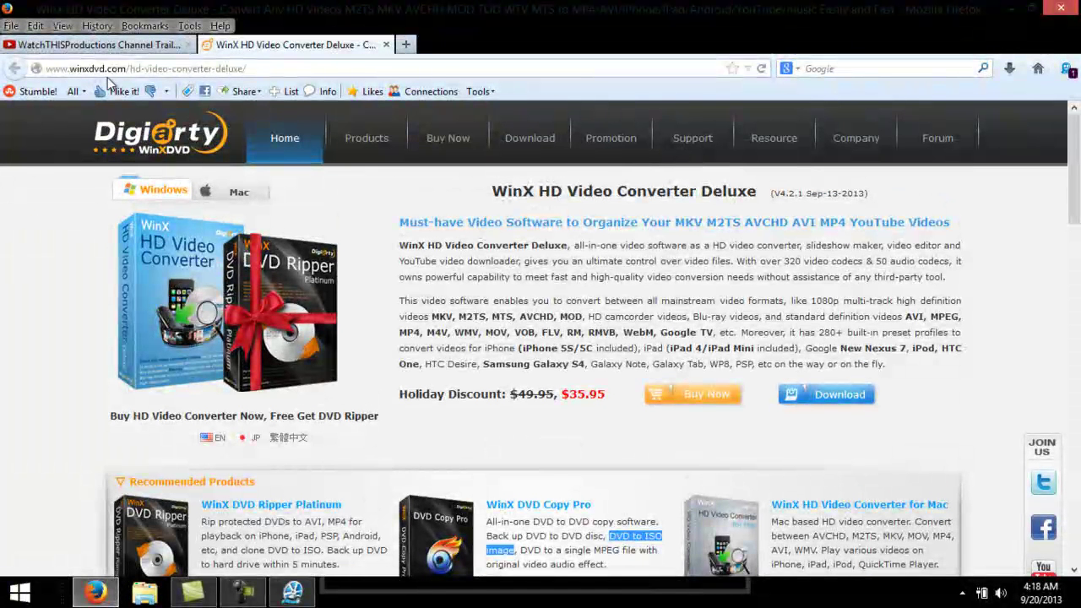
left_click_drag(246, 68, 115, 54)
type("om")
key("Return")
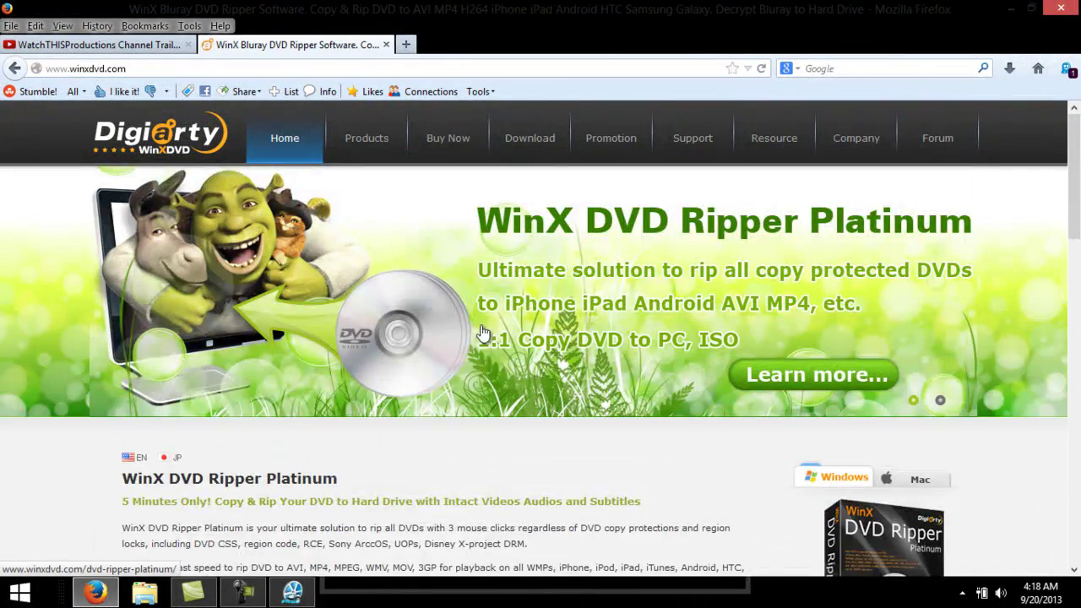
Review the winxdvd.com home page from start to end, including its featured tools and discount packs, and minimize the browser.
scroll(479, 359, "down", 4)
scroll(480, 359, "down", 5)
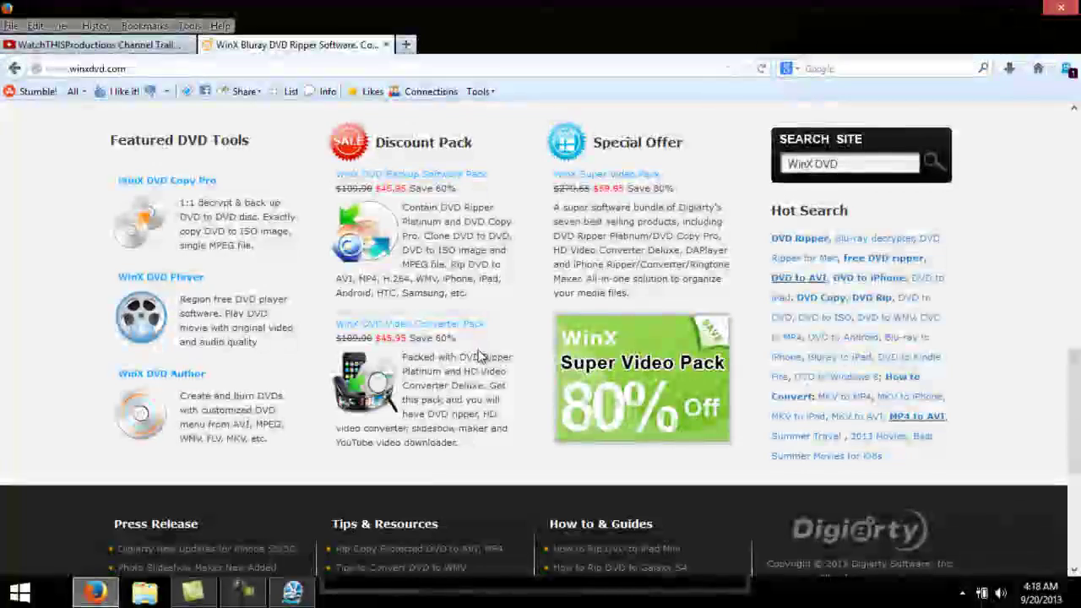
scroll(480, 359, "down", 3)
scroll(479, 359, "up", 15)
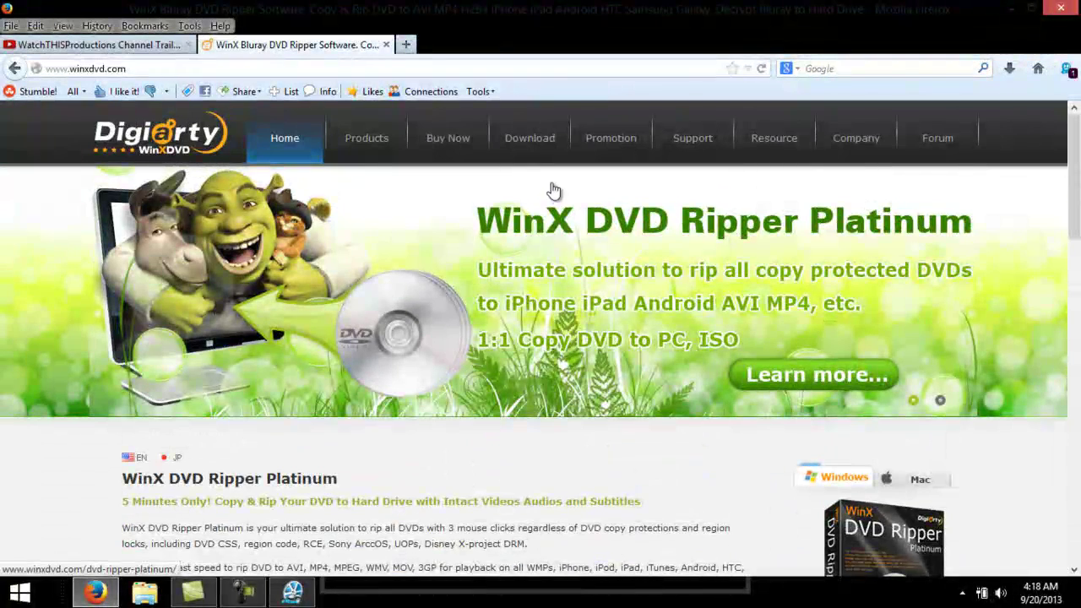
left_click(1012, 10)
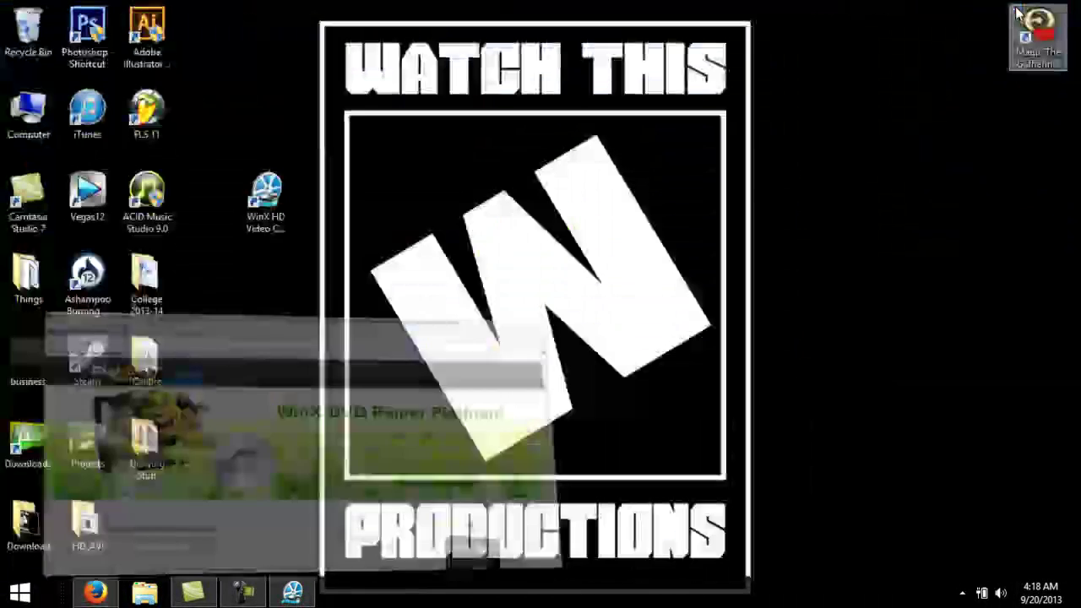
left_click_drag(267, 192, 278, 289)
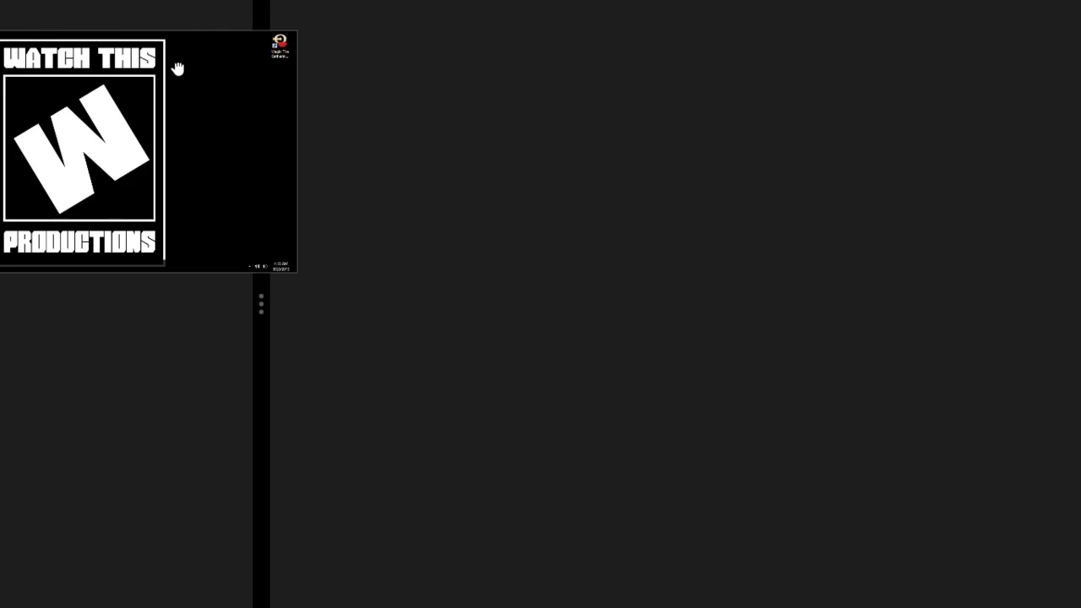